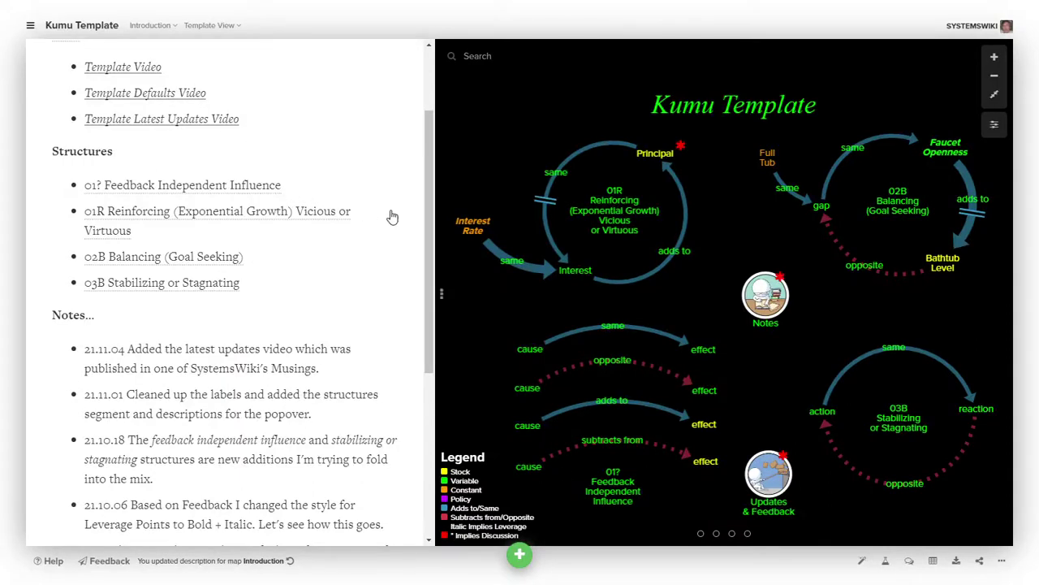
Scroll the side panel up to the Introduction heading and its Fork instructions.
left_click_drag(425, 246, 425, 184)
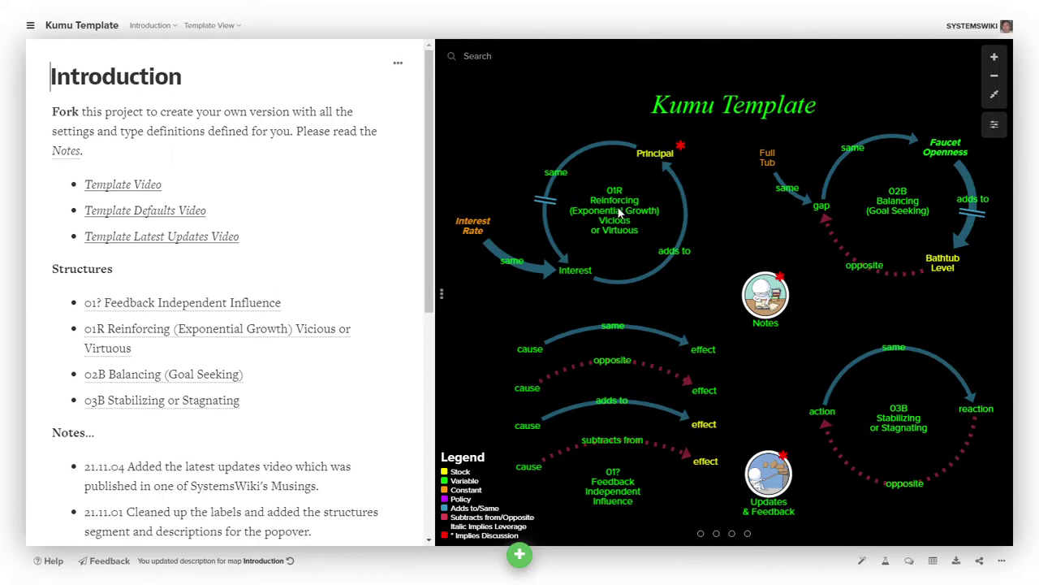
Read the popover descriptions of the 01R, 02B and 03B loops on the map.
mouse_move(617, 208)
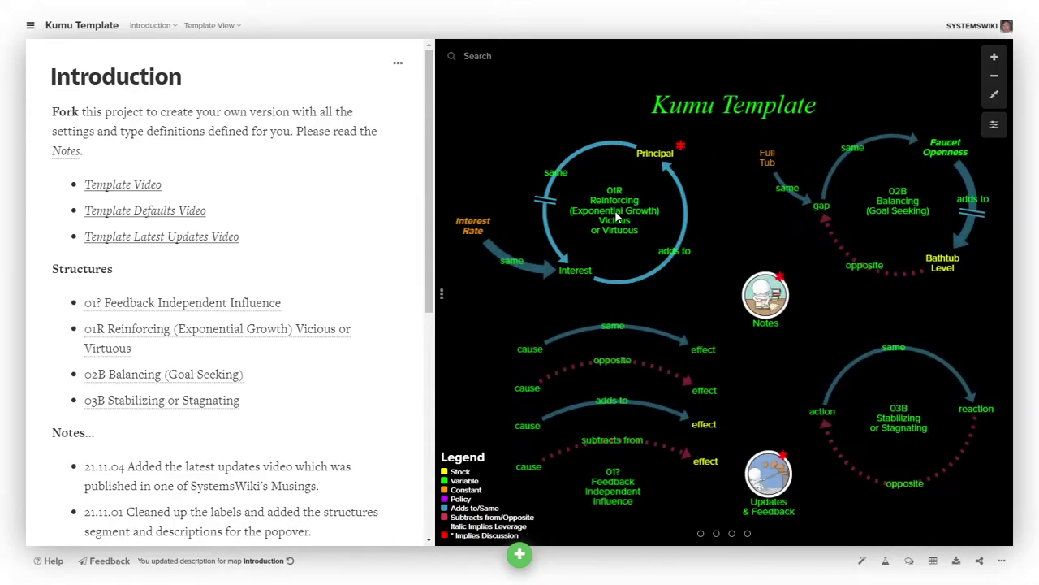
mouse_move(899, 203)
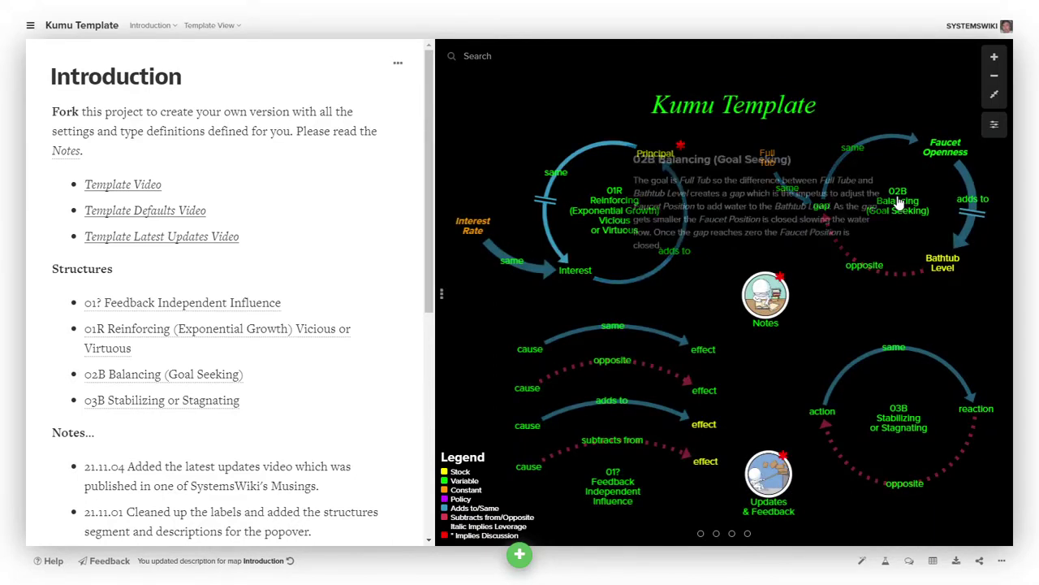
mouse_move(899, 424)
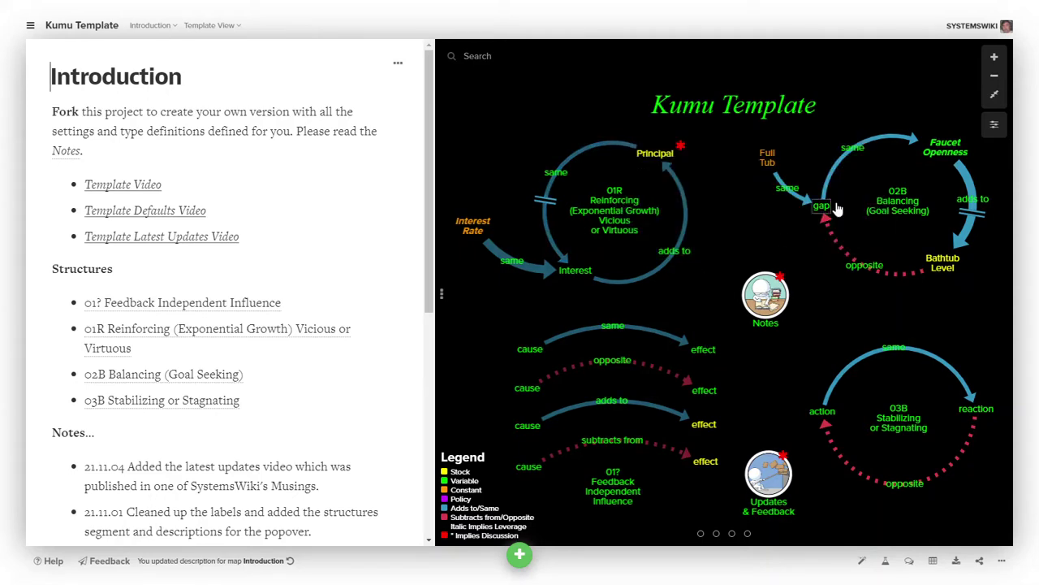
Add the rule '* { popover: none; }' at the end of the Template View code and save.
left_click(994, 124)
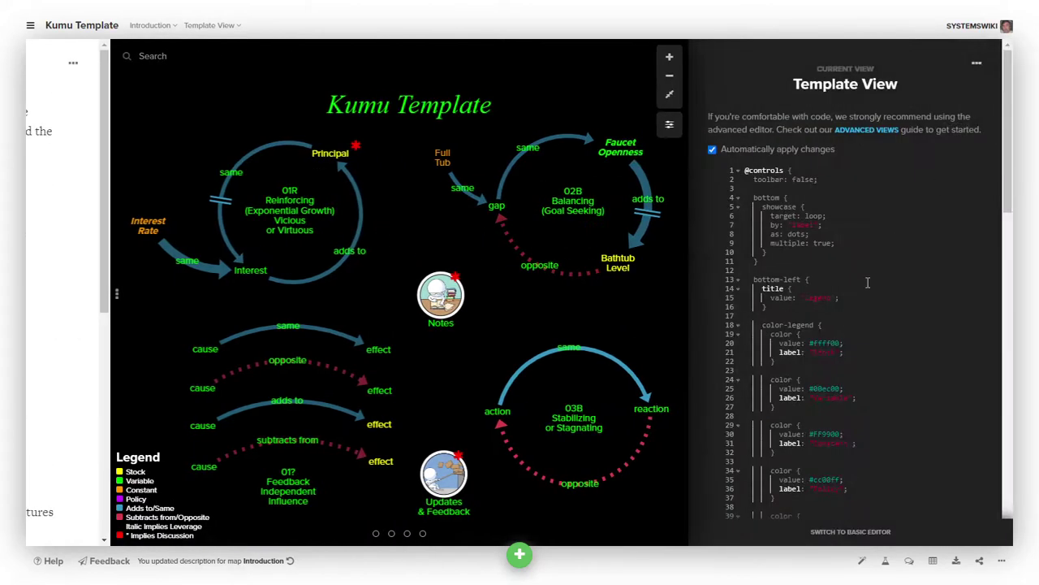
scroll(883, 282, "down", 7)
scroll(883, 282, "down", 4)
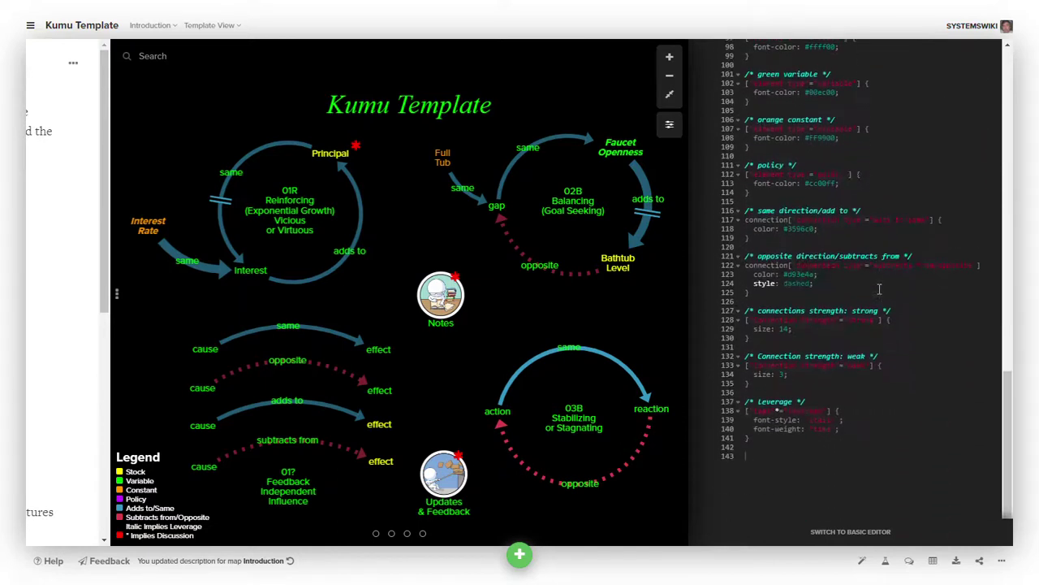
left_click(760, 452)
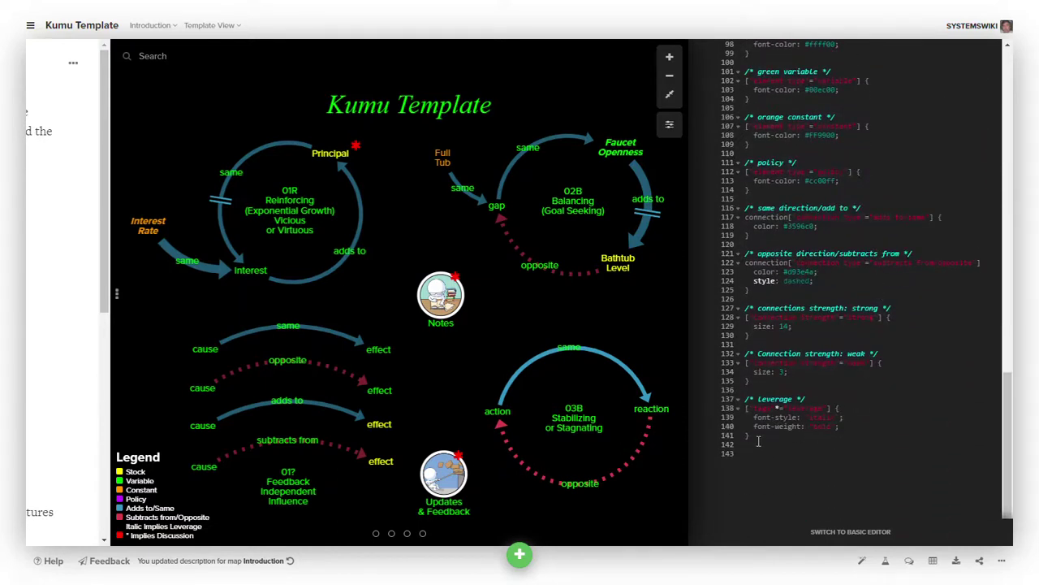
type("* {")
key("Return")
type("popover: none;")
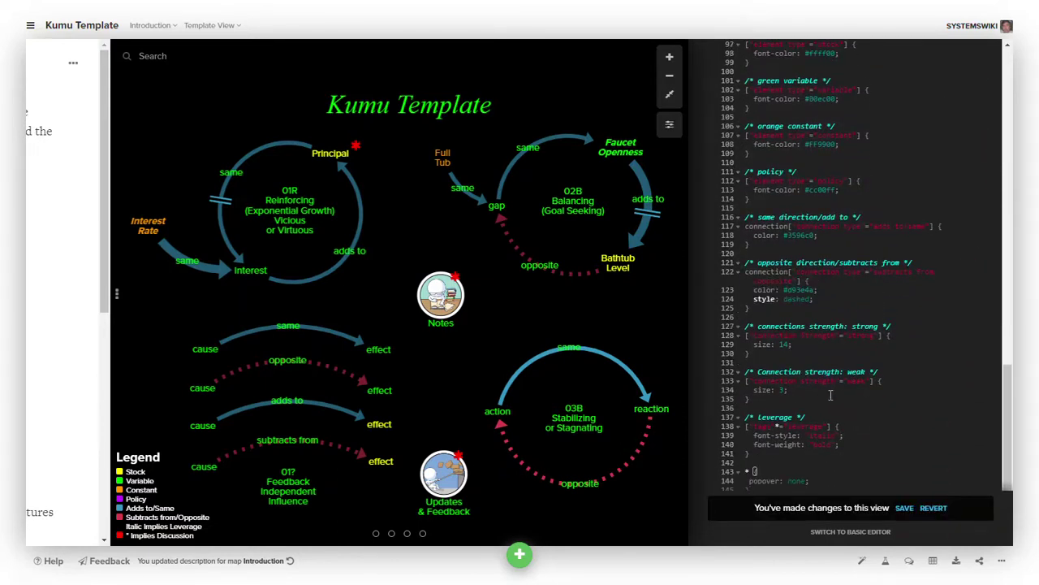
scroll(755, 453, "down", 1)
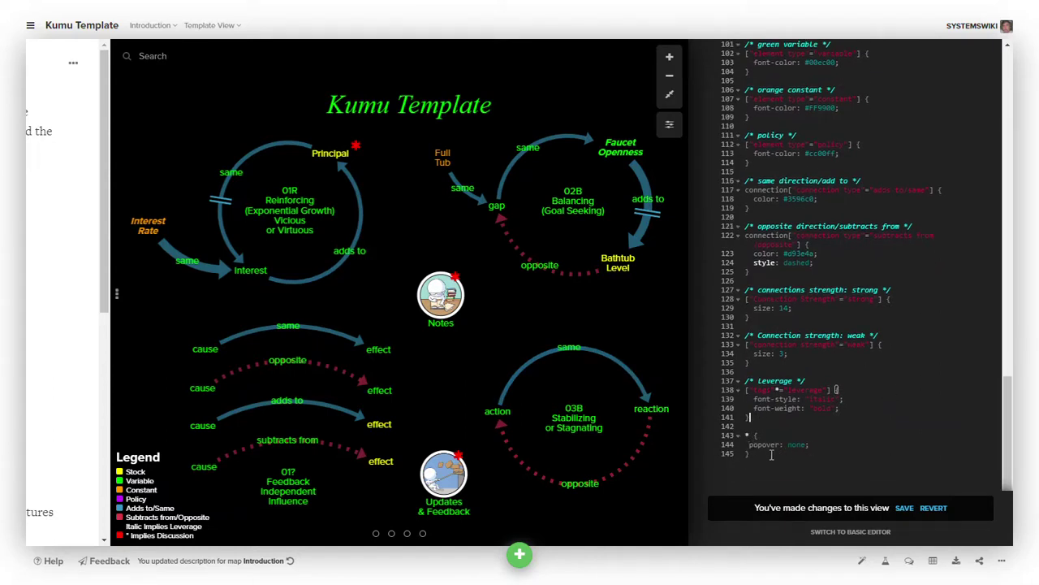
left_click(904, 508)
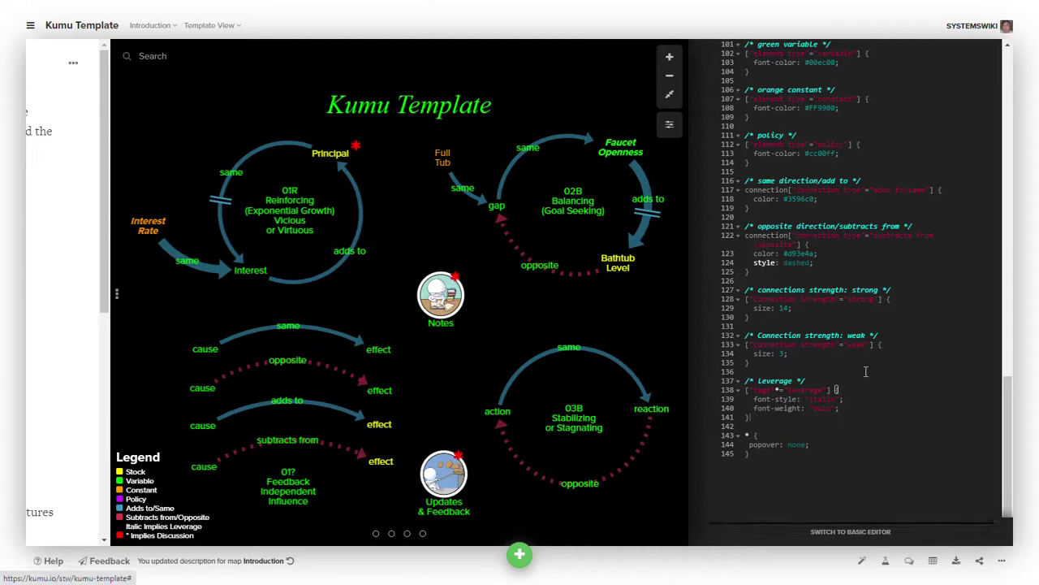
Close the code settings, reopen them to check the saved rule, then close them again.
left_click(669, 125)
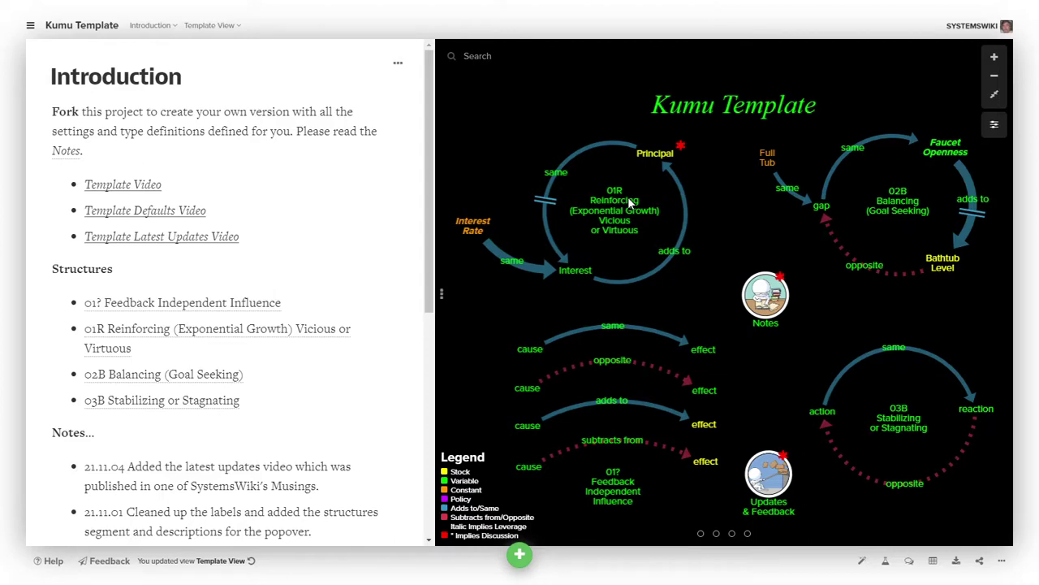
left_click(994, 125)
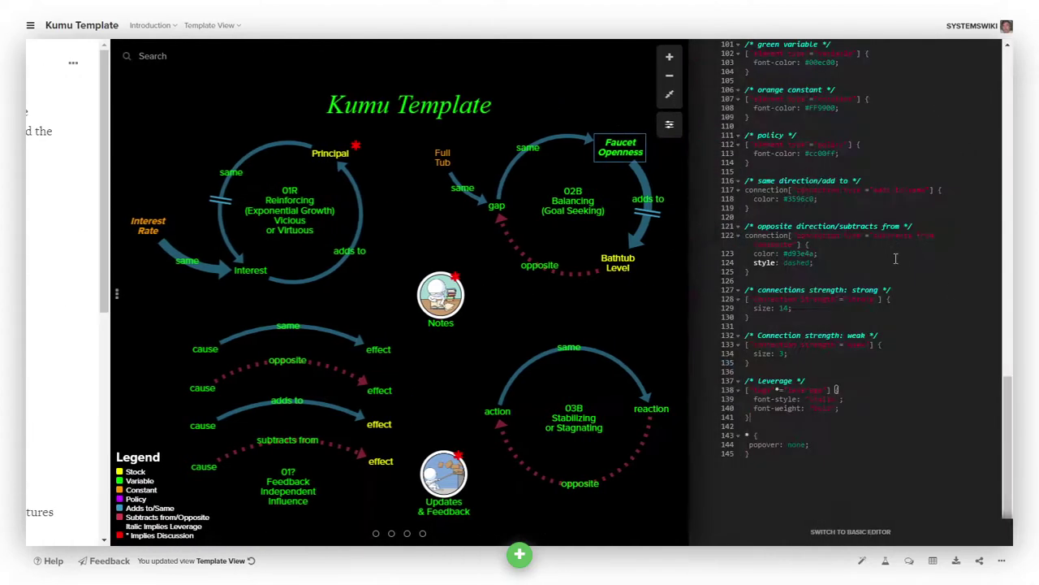
scroll(940, 276, "up", 3)
scroll(941, 275, "up", 2)
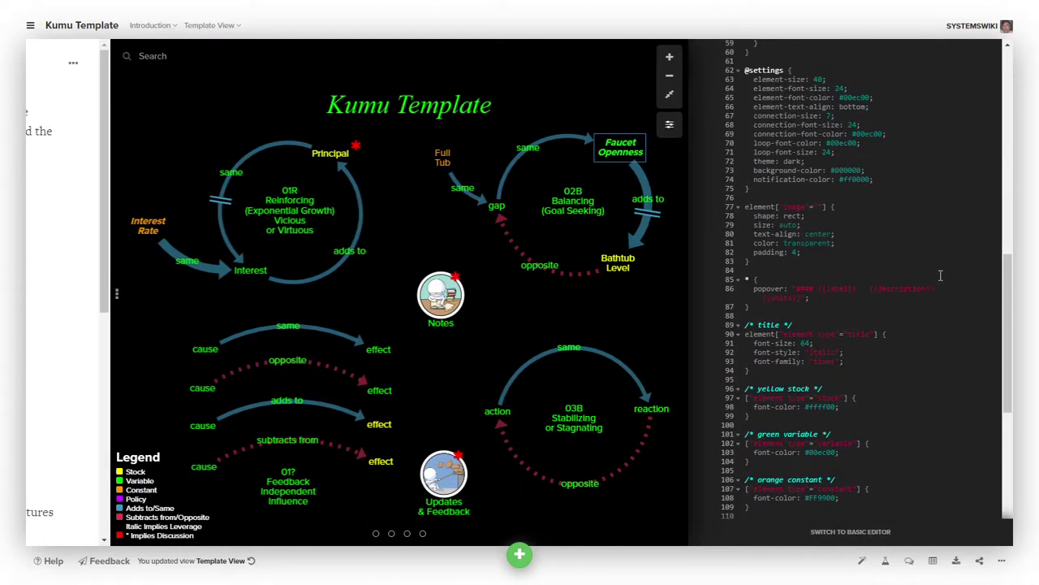
left_click(670, 125)
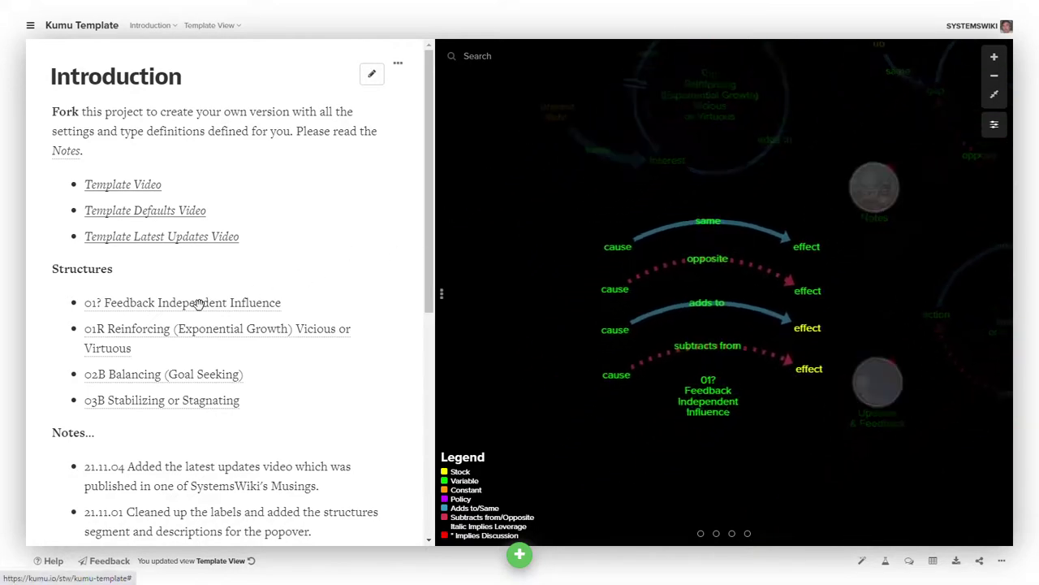
left_click(372, 77)
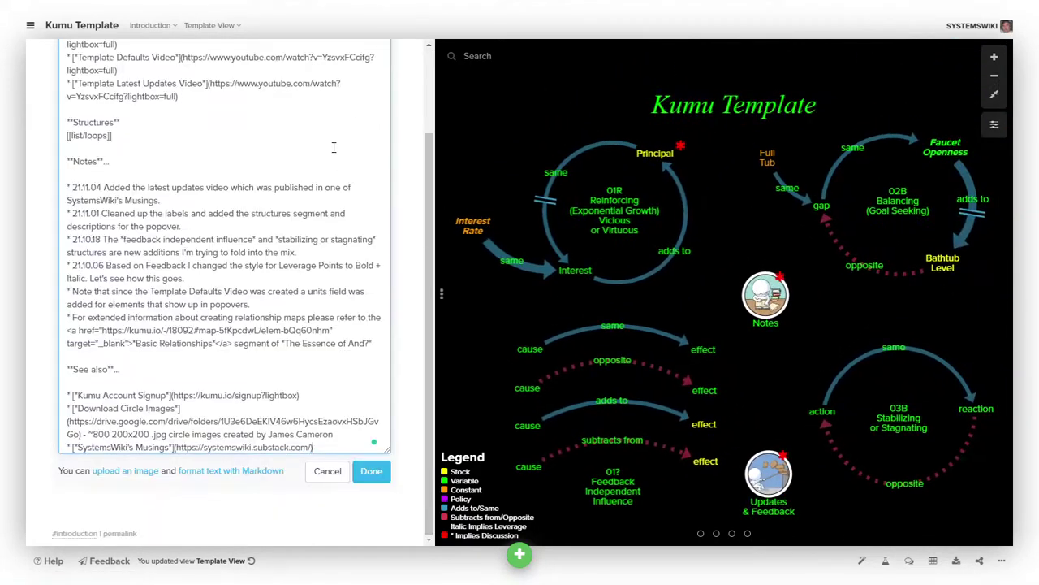
left_click(371, 471)
mouse_move(161, 201)
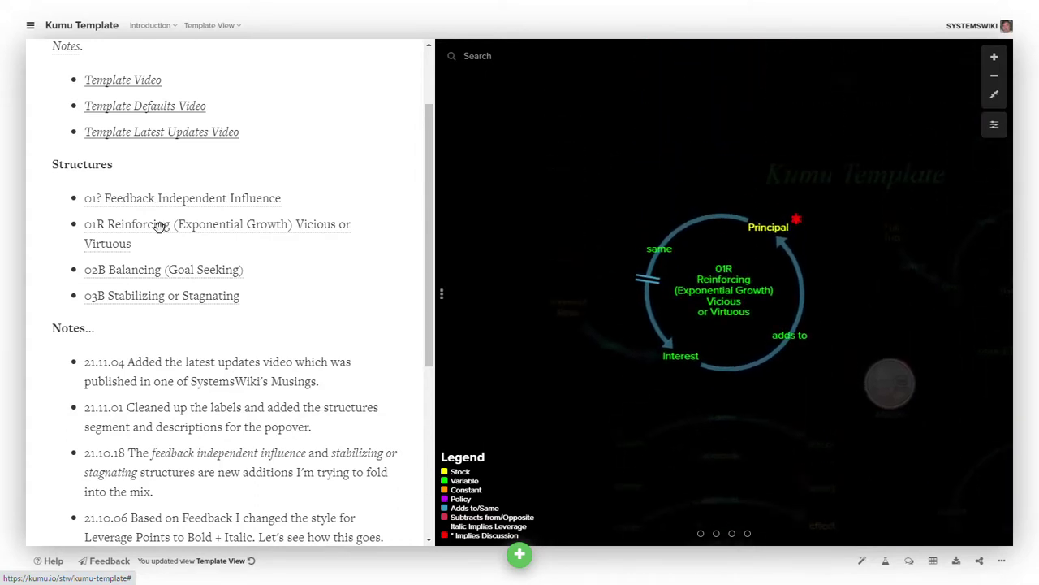
Zoom to individual loops from the Structures links in the side panel.
mouse_move(107, 270)
mouse_move(112, 294)
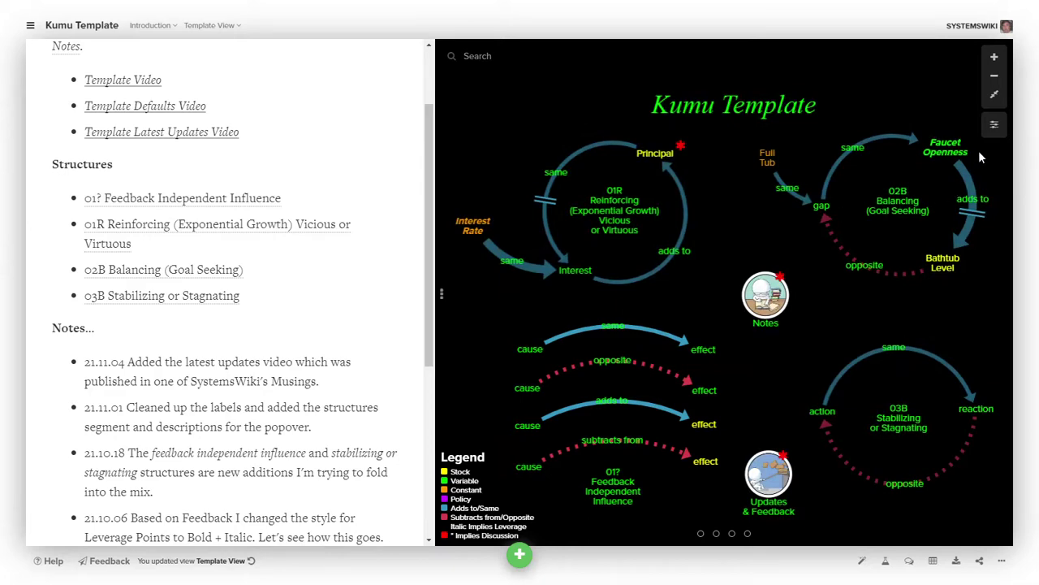
Review the top of the Template View code, then close it to show the map and notes.
left_click(994, 125)
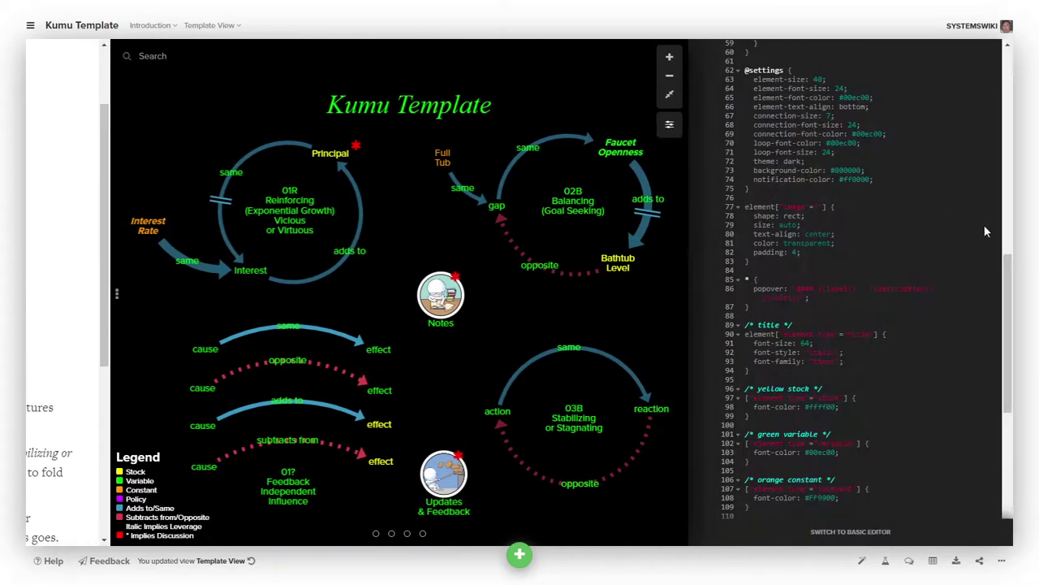
scroll(984, 232, "up", 15)
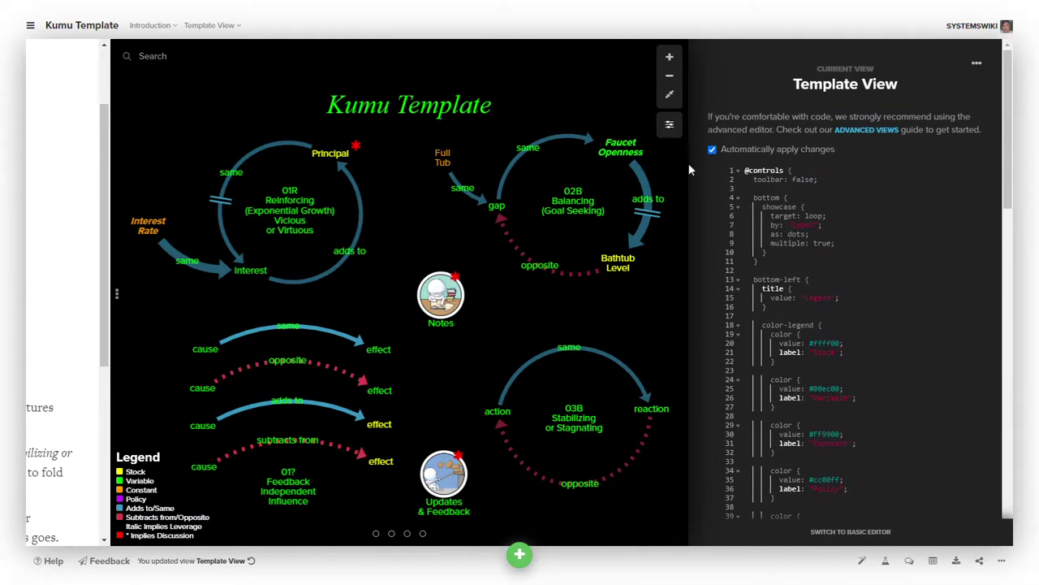
left_click(669, 123)
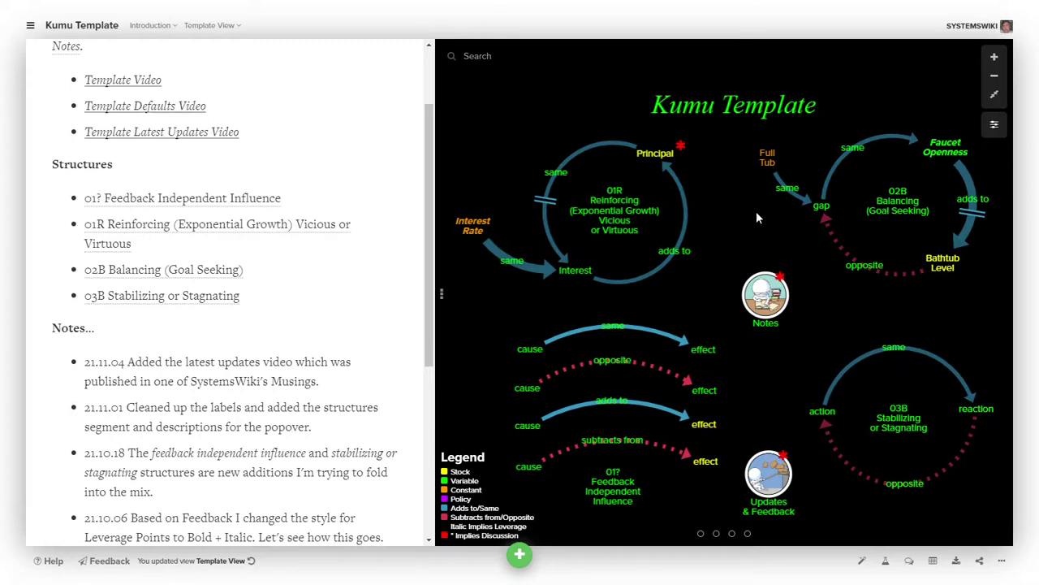
Highlight the independent influence, 01R, 02B and 03B structures together on the map.
left_click(702, 536)
left_click(716, 535)
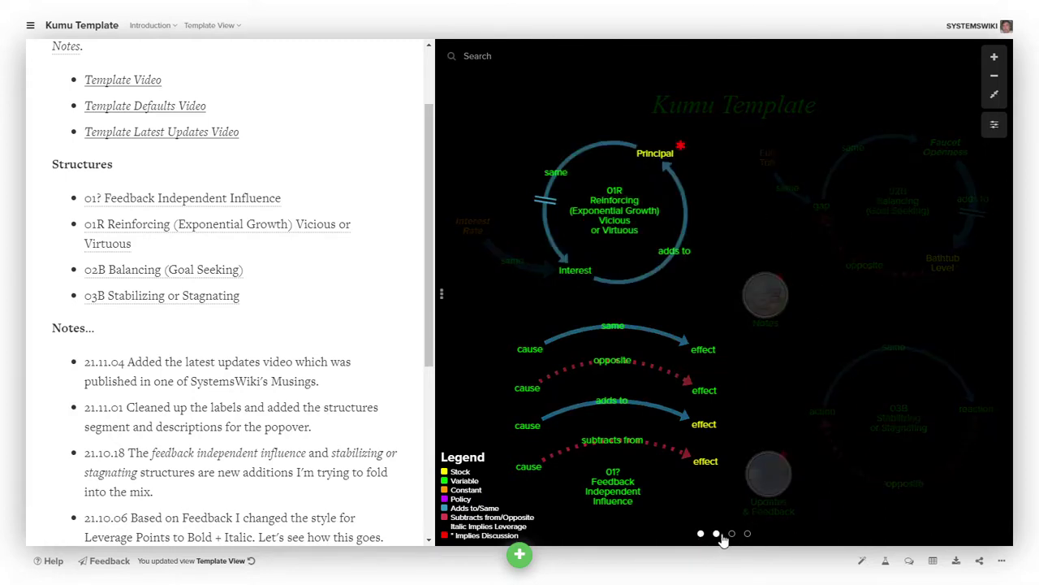
left_click(732, 535)
left_click(747, 534)
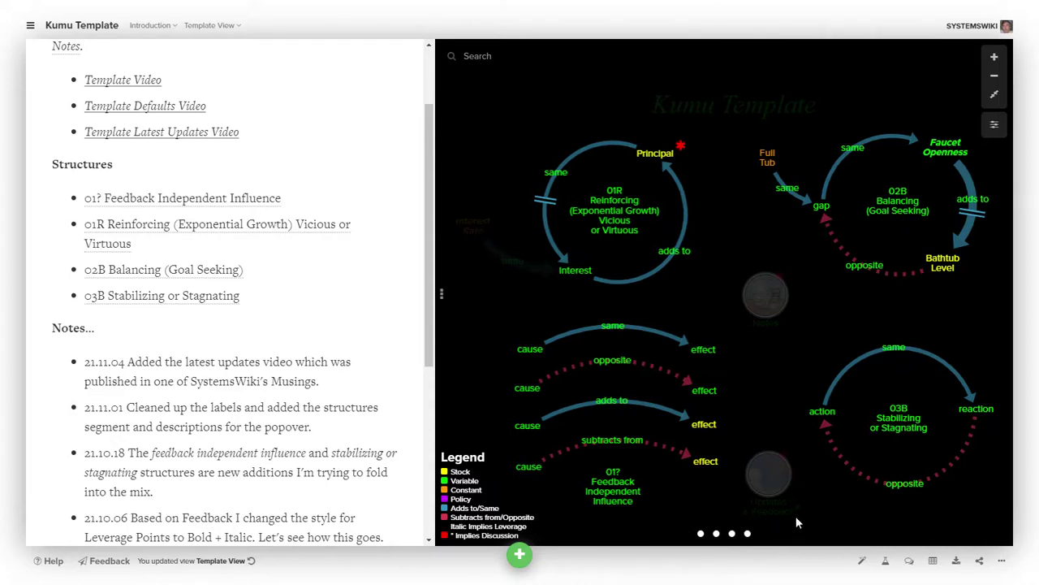
Remove the loop highlights one by one and reopen the Template View code.
left_click(733, 534)
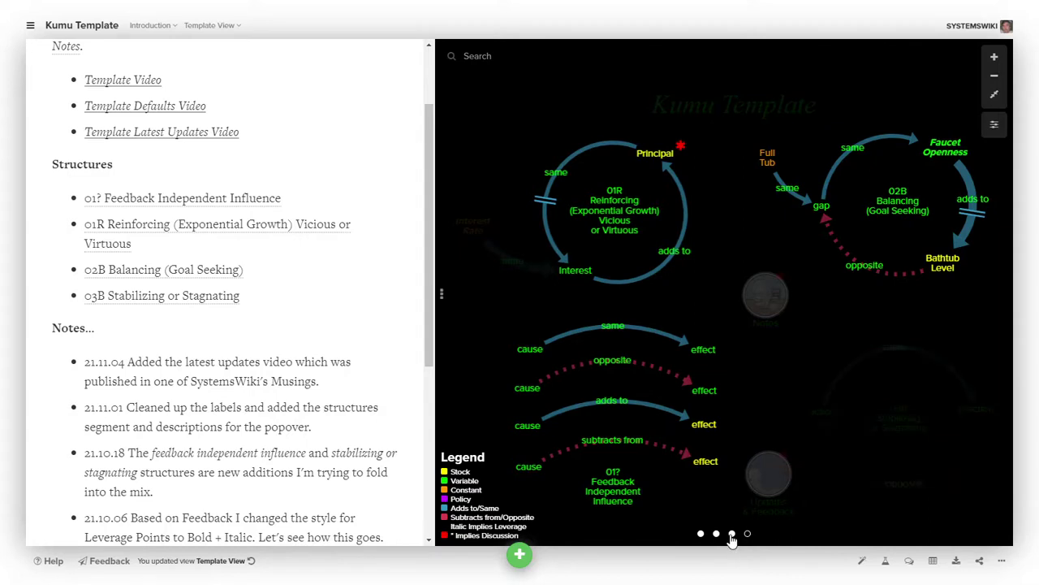
left_click(717, 534)
left_click(700, 534)
left_click(701, 533)
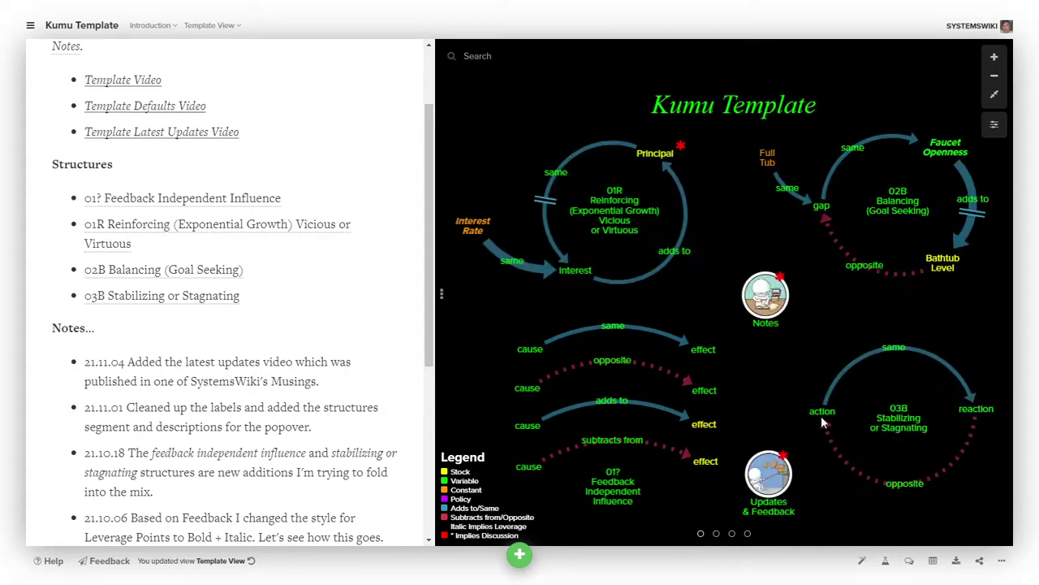
left_click(994, 124)
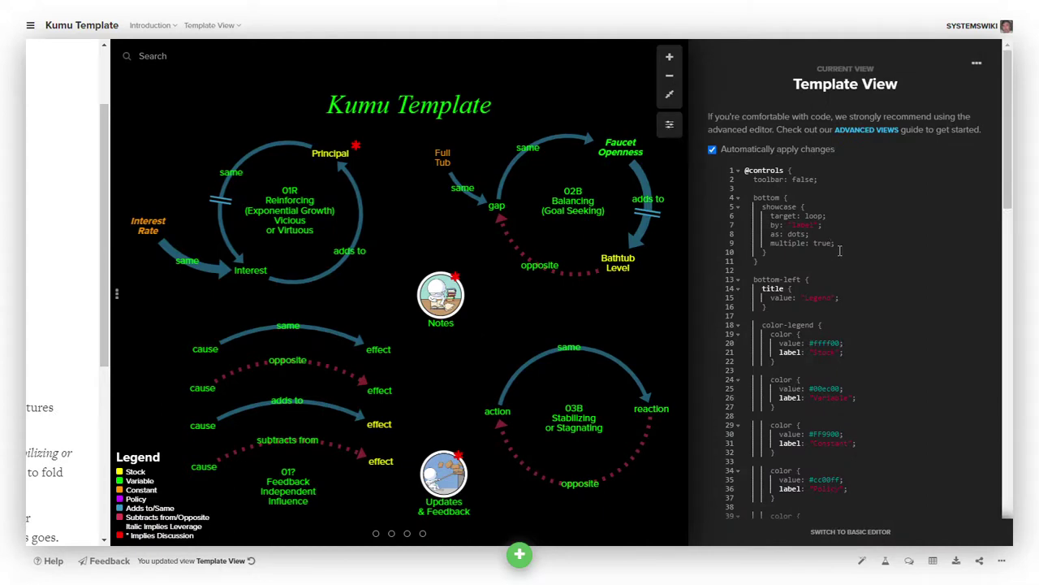
Set the showcase to 'multiple: false' and save the Template View.
key("BackSpace")
key("BackSpace")
key("BackSpace")
key("BackSpace")
type("fa")
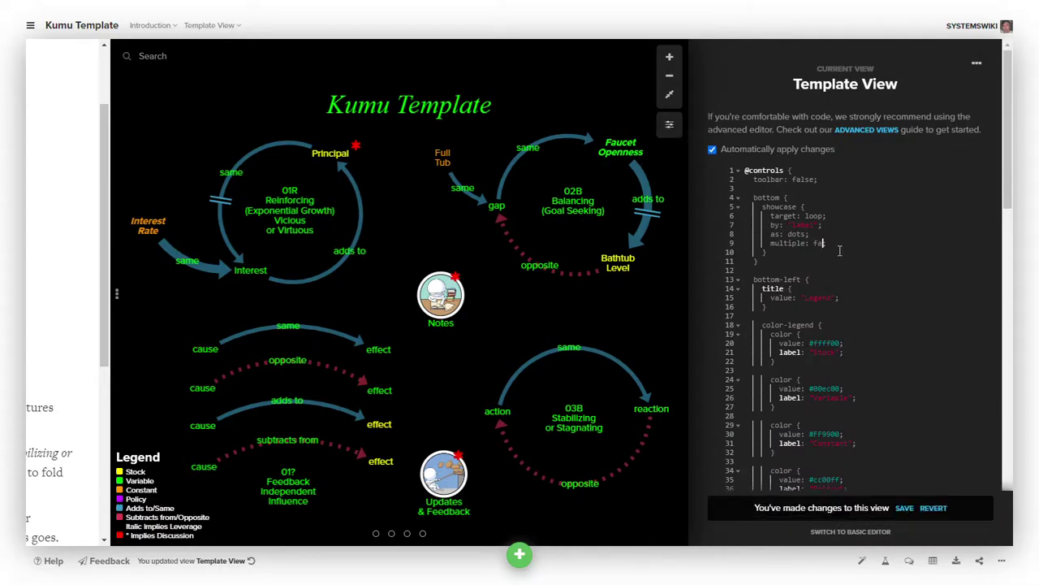
type("lse;")
left_click(904, 508)
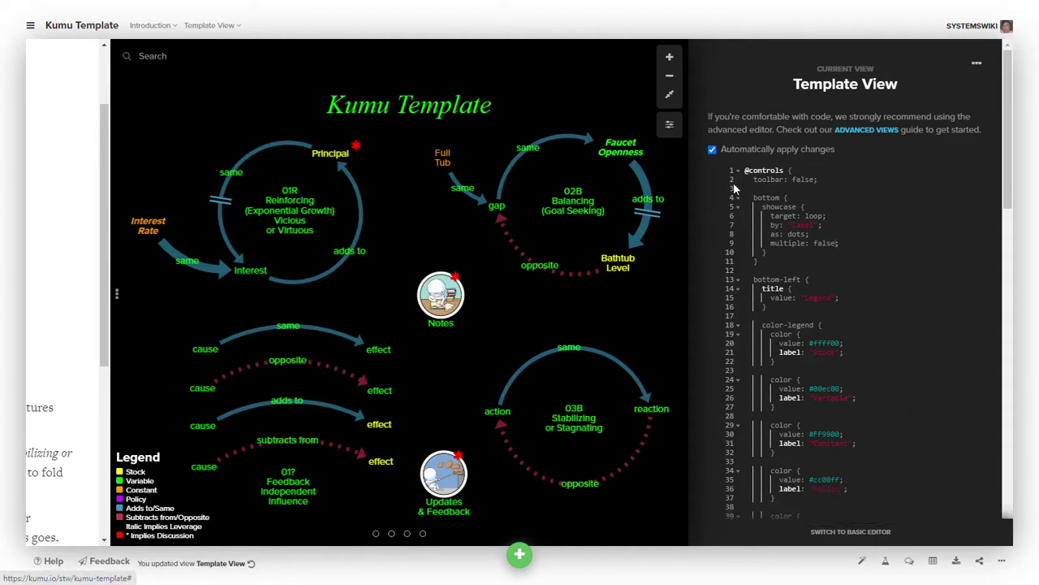
left_click(669, 124)
Highlight each structure singly forward and back, then clear the highlight to show the whole map.
left_click(700, 534)
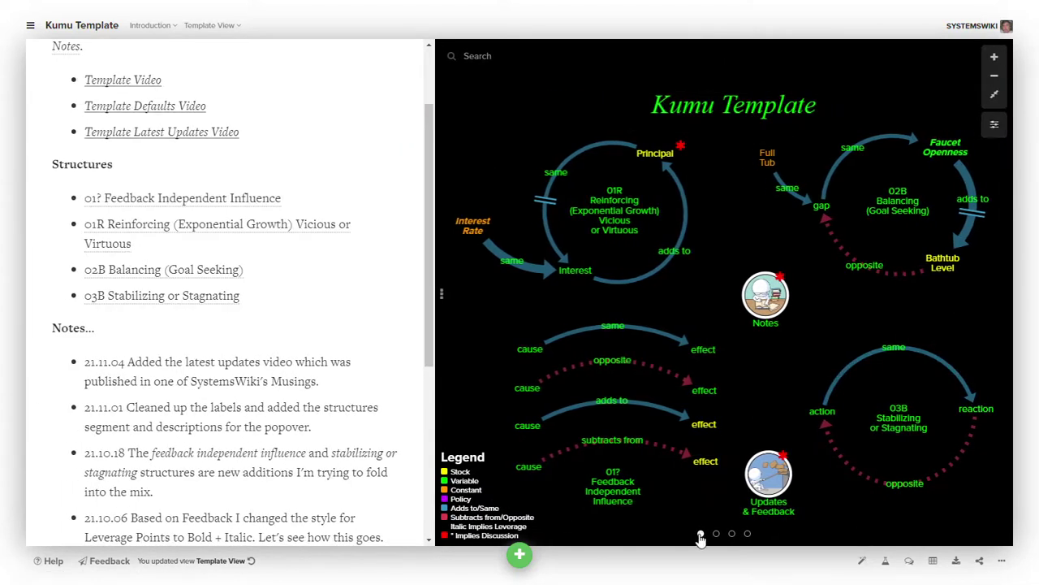
left_click(717, 535)
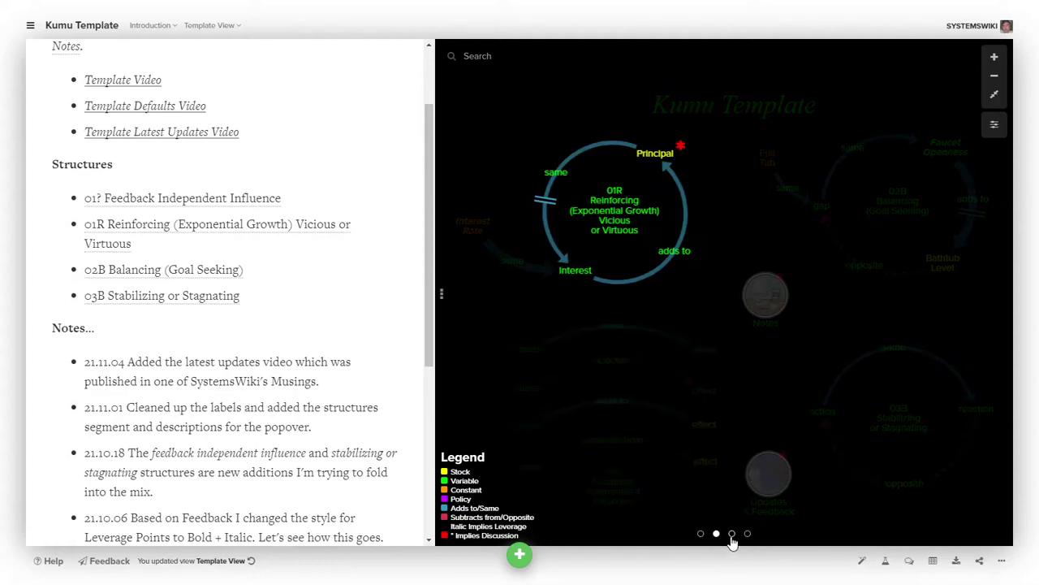
left_click(731, 535)
left_click(747, 534)
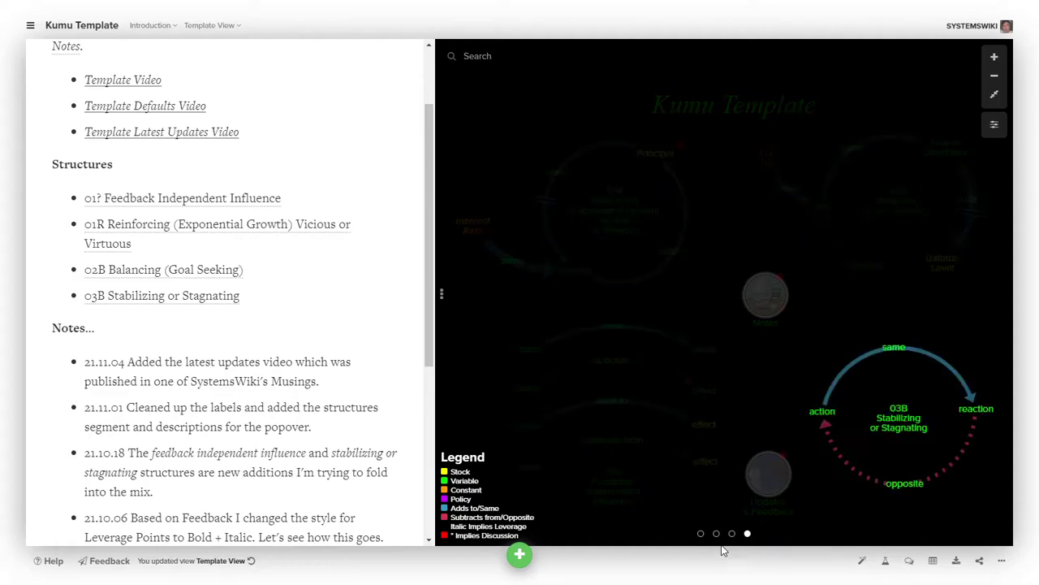
left_click(732, 535)
left_click(716, 535)
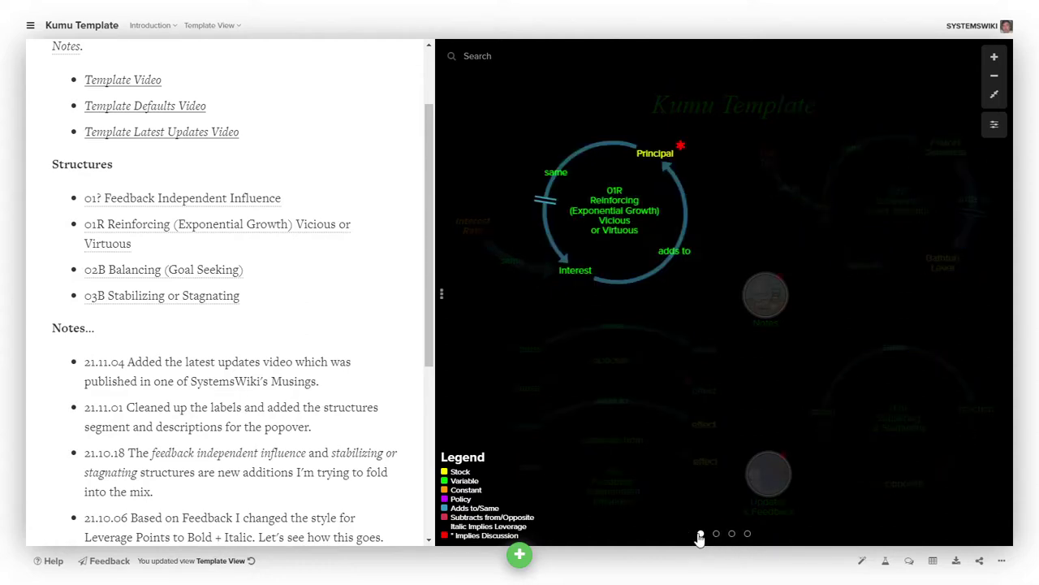
left_click(700, 534)
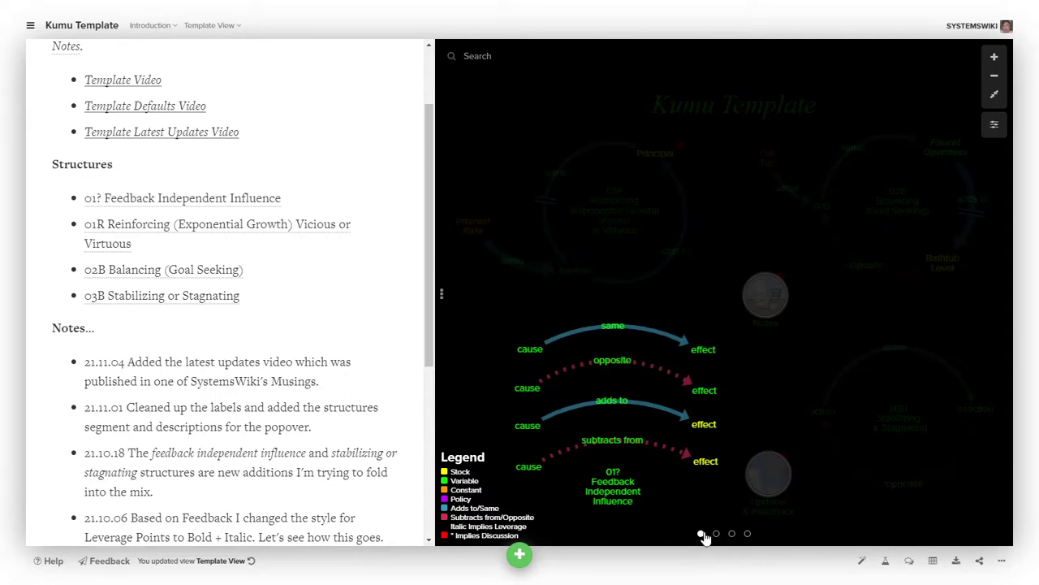
left_click(700, 534)
Change line 9 to 'multiple: true;', save the Template View and close the editor.
left_click(994, 124)
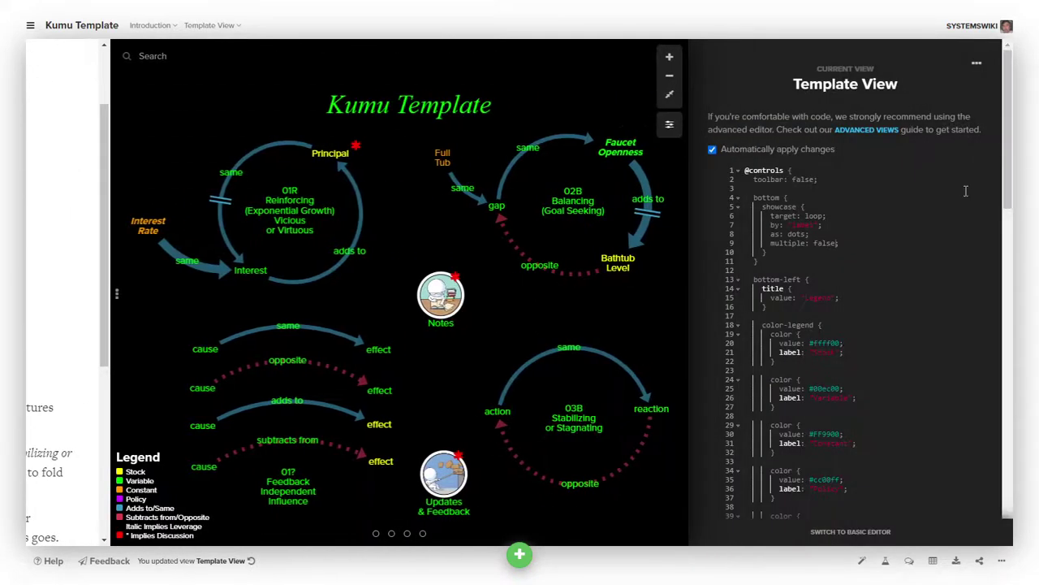
left_click(838, 243)
key("BackSpace")
key("BackSpace")
key("BackSpace")
key("BackSpace")
key("BackSpace")
key("BackSpace")
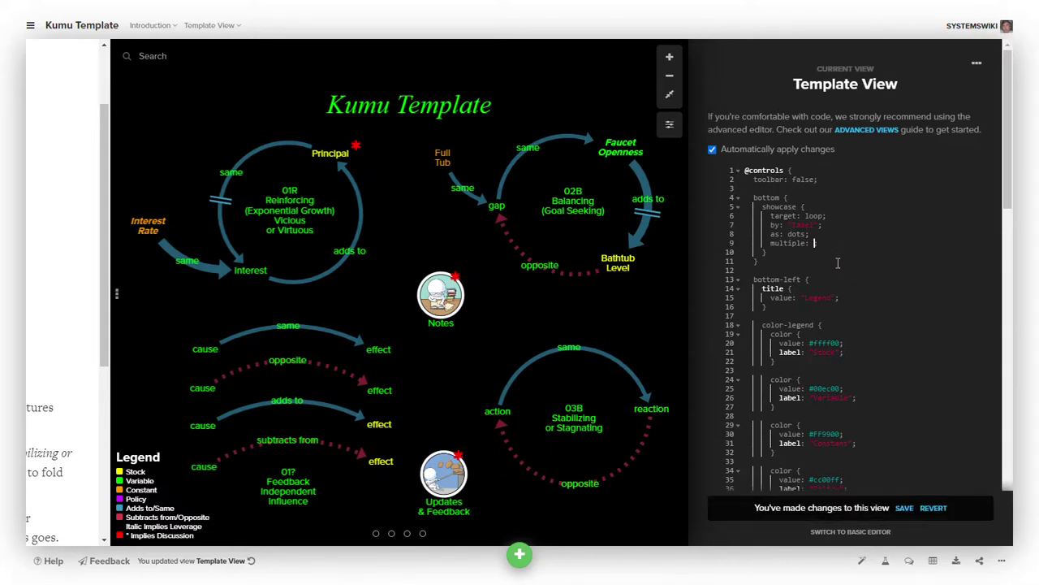
type("true;")
left_click(904, 507)
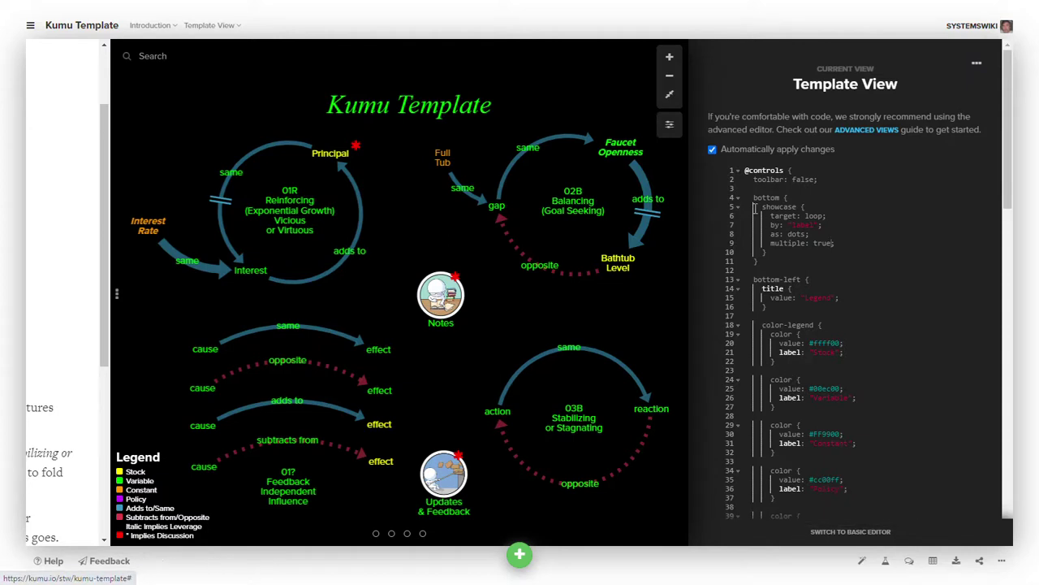
left_click(669, 123)
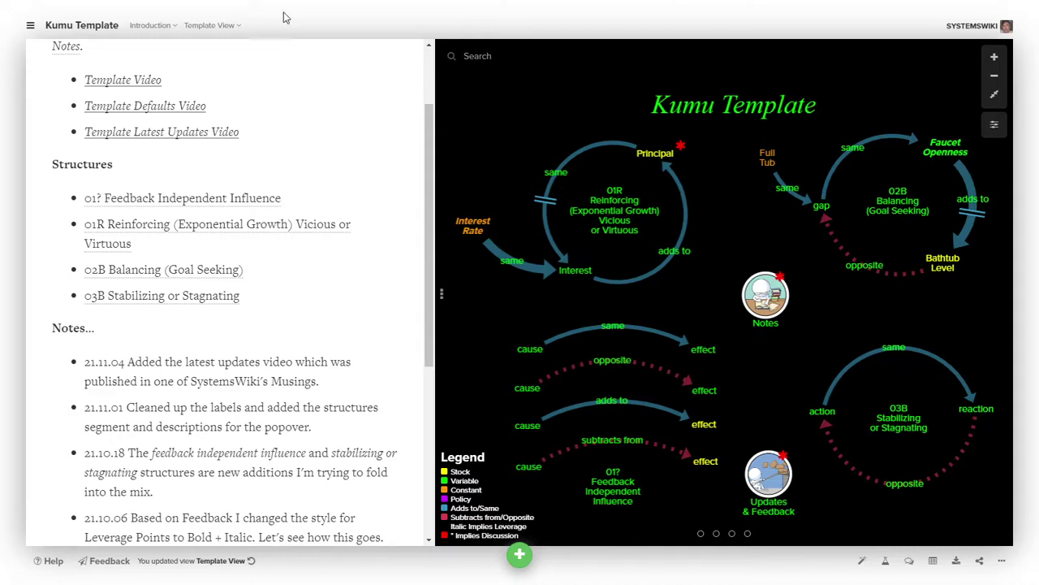
Create a copy of the Kumu Template project with 'Fork this project'.
left_click(31, 28)
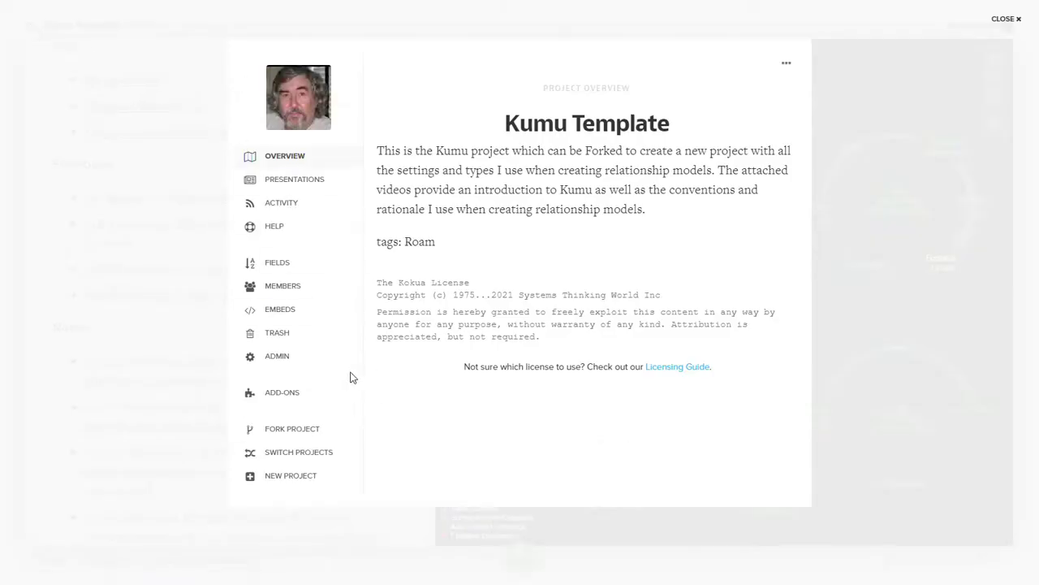
left_click(282, 432)
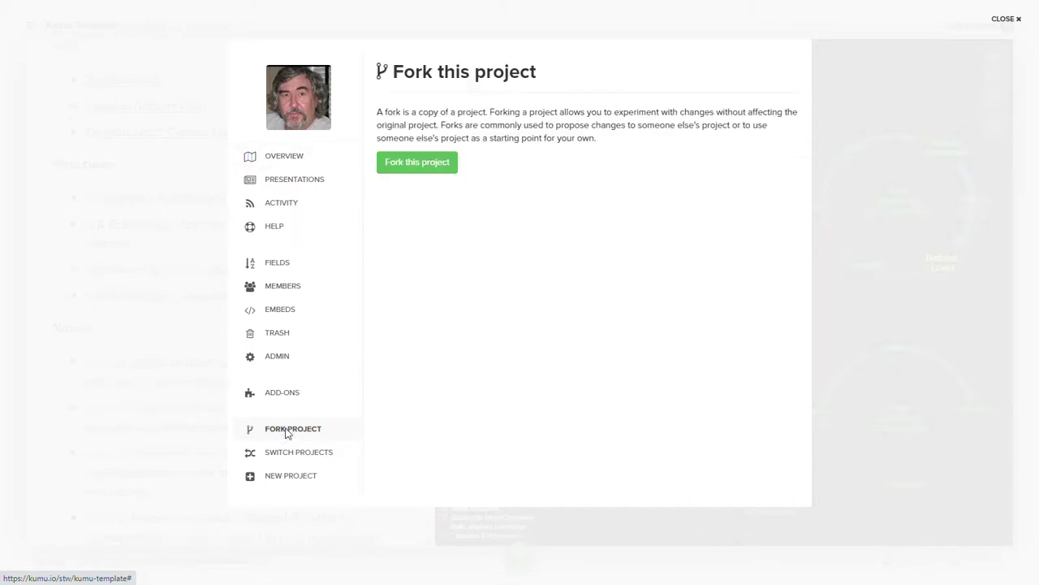
left_click(413, 164)
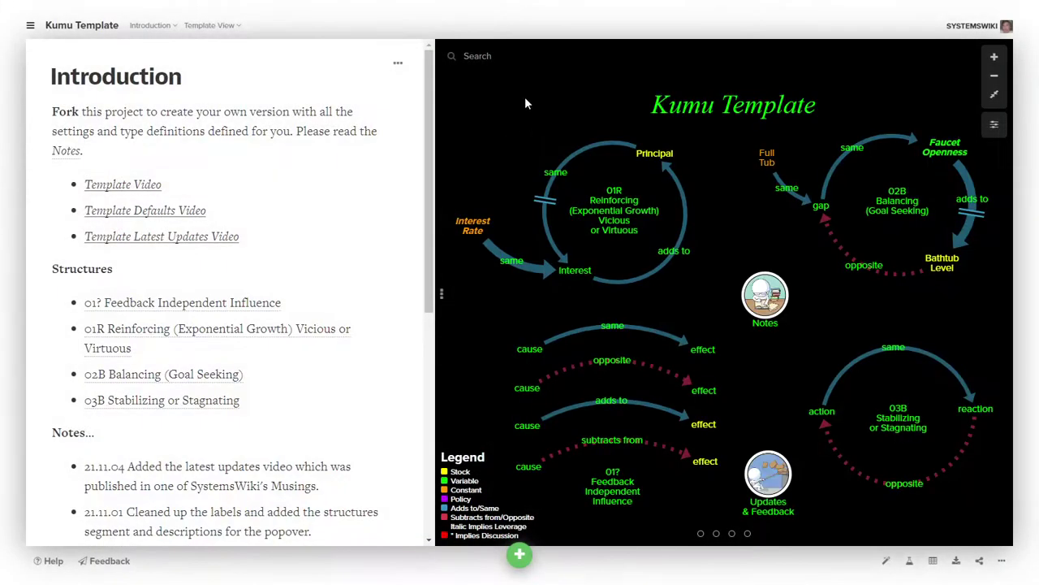
Rename the forked project to 'Kumu Template new' from its Admin options.
left_click(31, 26)
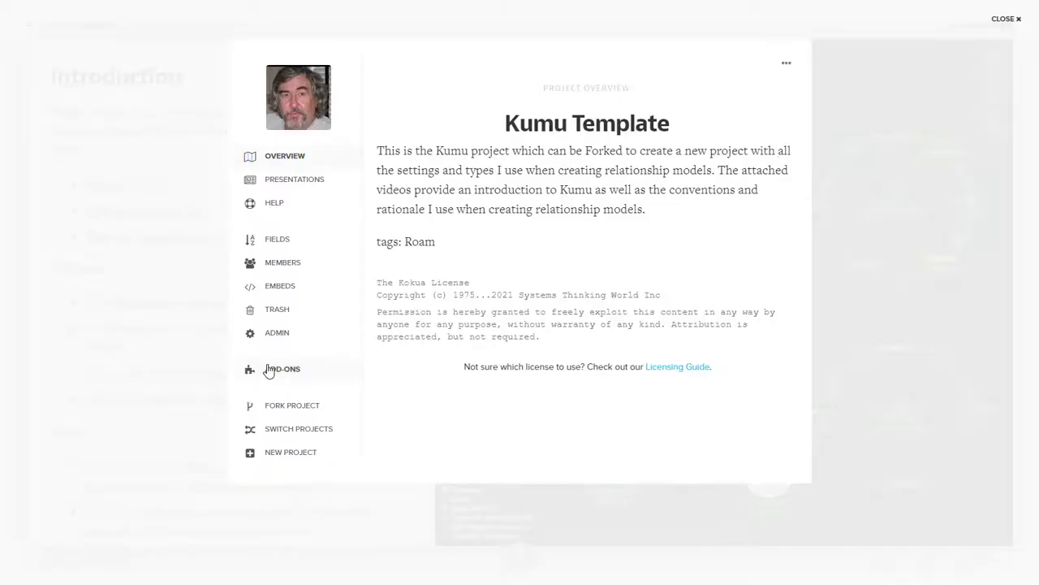
left_click(274, 333)
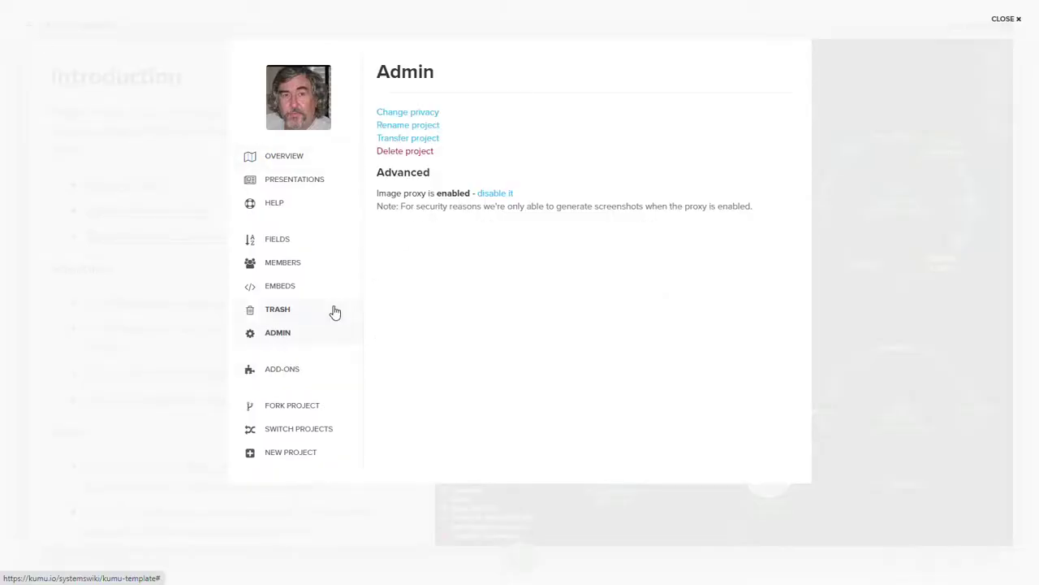
left_click(413, 126)
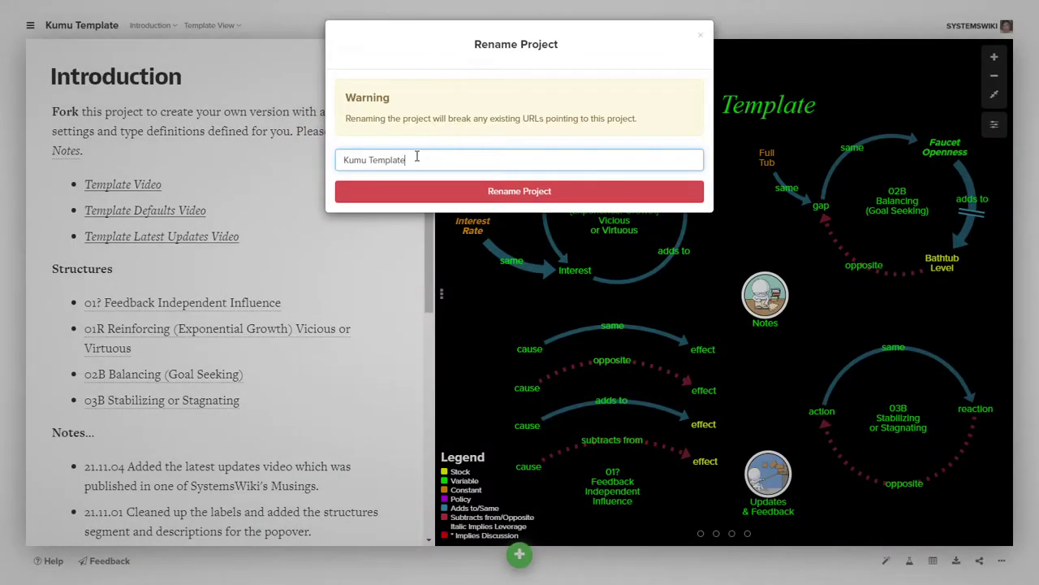
type("new")
left_click(555, 197)
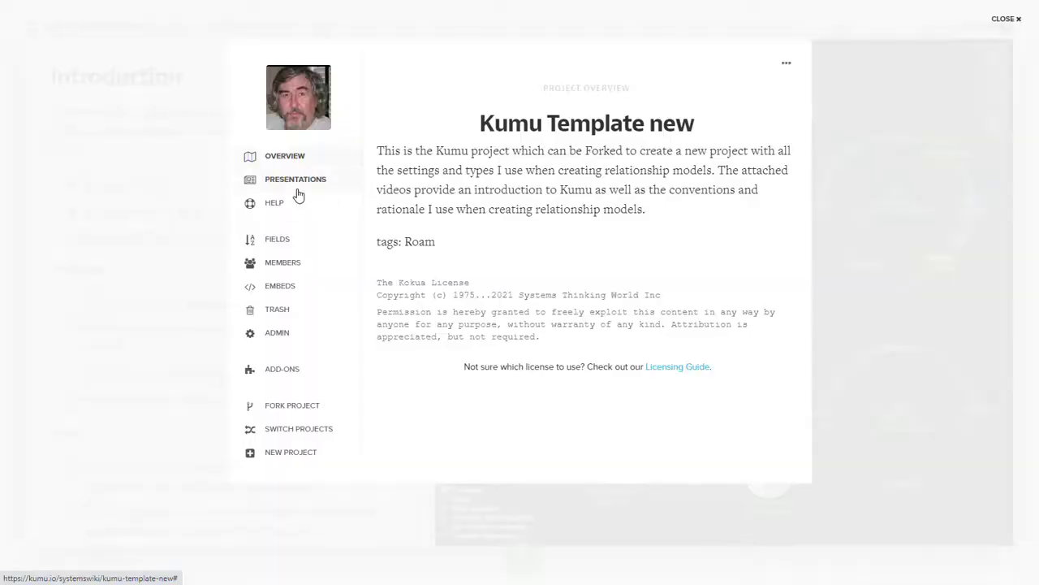
From the project's Admin options, transfer 'Kumu Template new' to the chosen destination workspace.
left_click(280, 333)
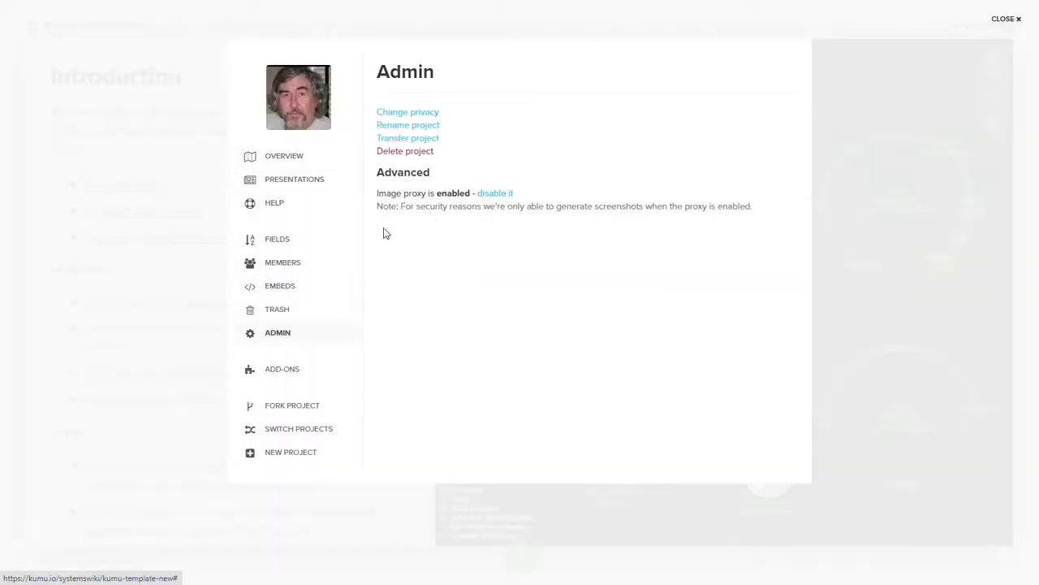
left_click(425, 140)
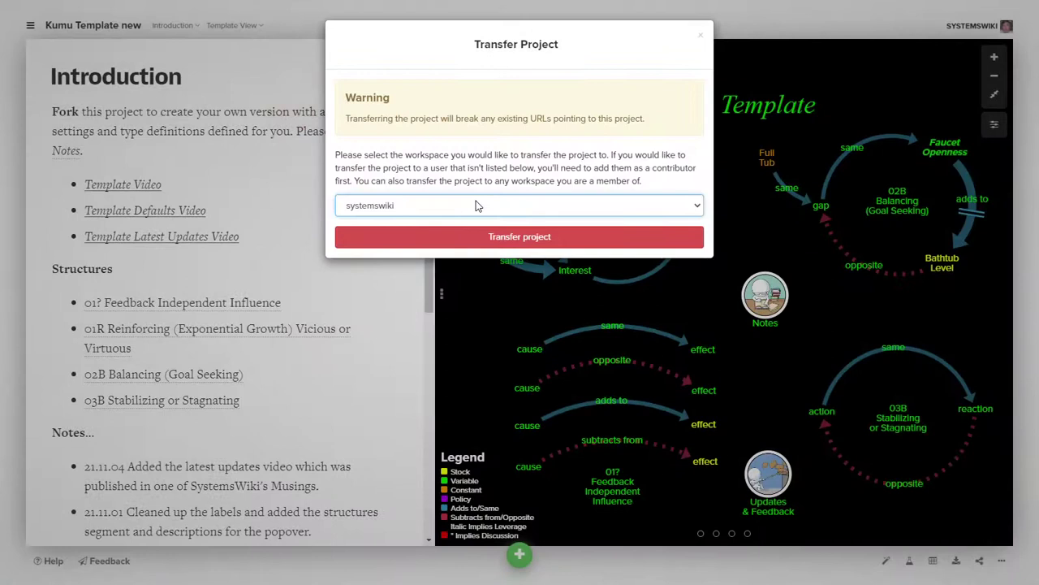
left_click(458, 206)
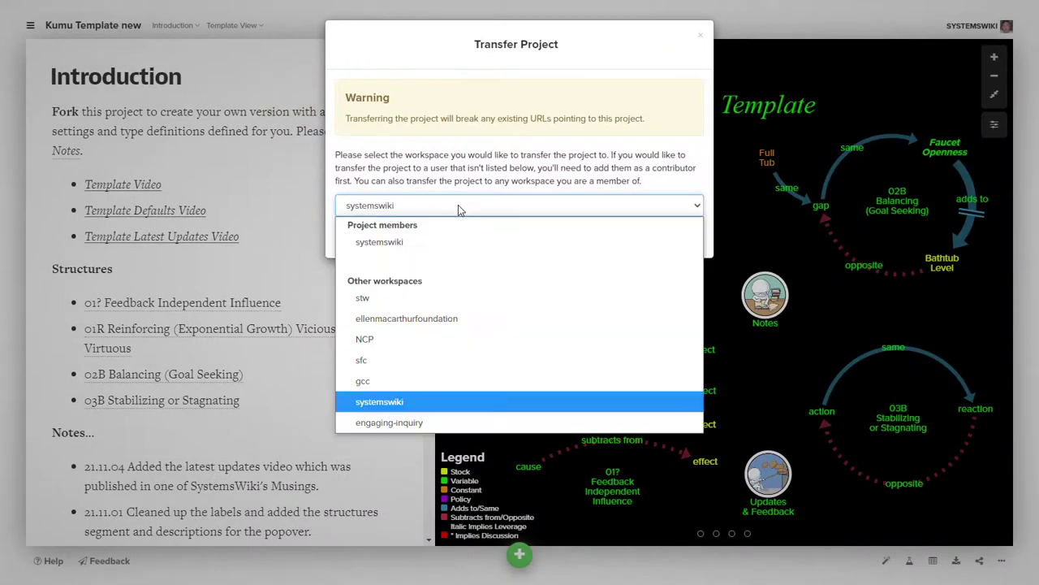
left_click(418, 298)
left_click(507, 236)
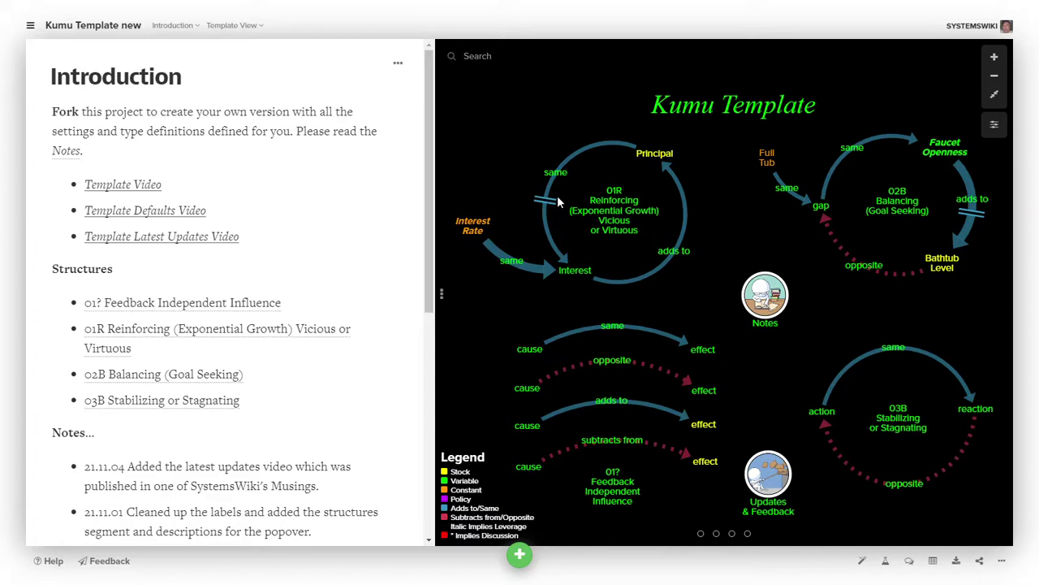
Box-select all 37 items on the Introduction map, delete them, and confirm the deletion.
key("ctrl+a")
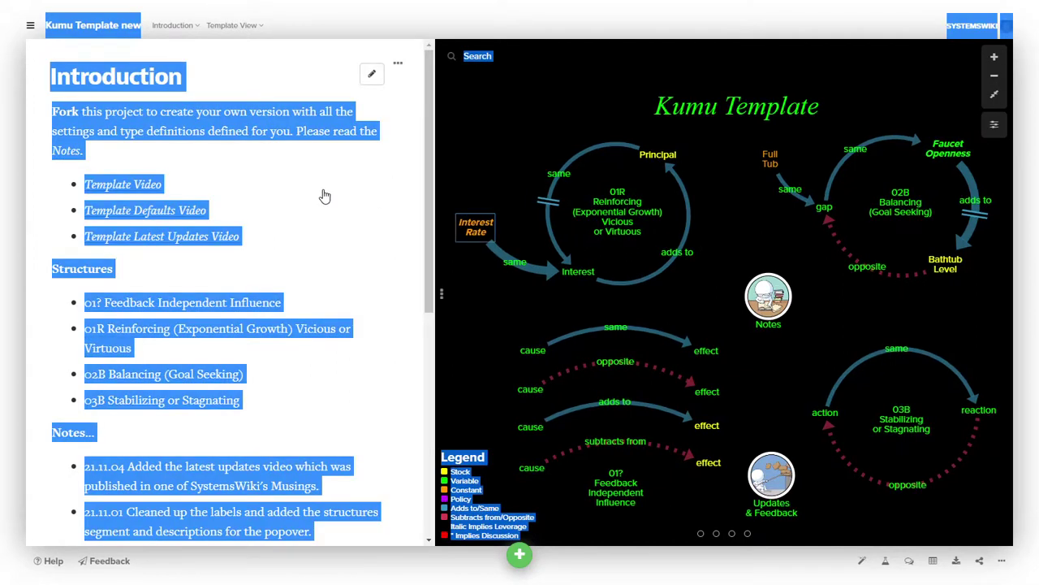
double_click(56, 216)
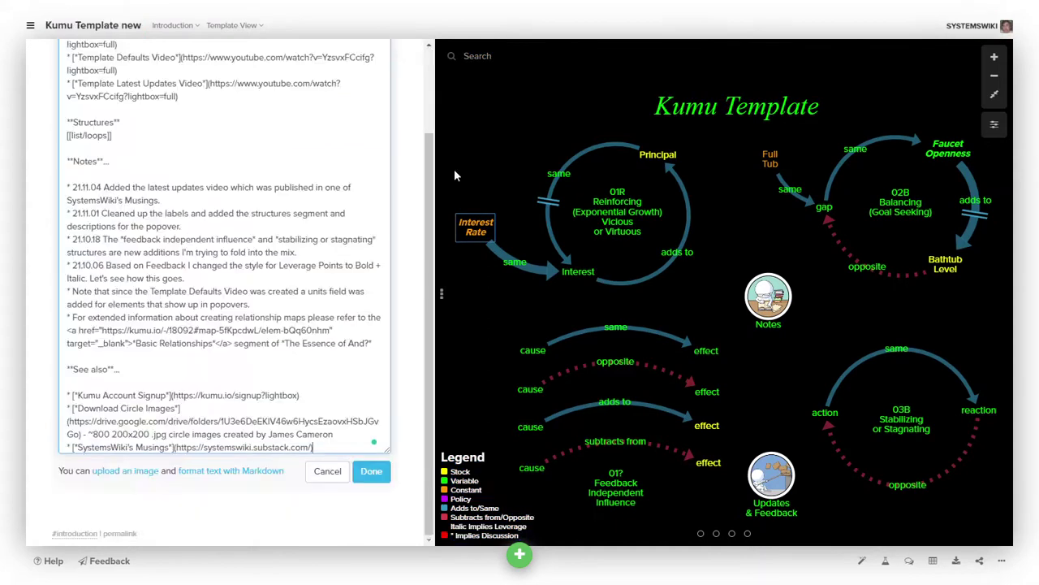
left_click(467, 119)
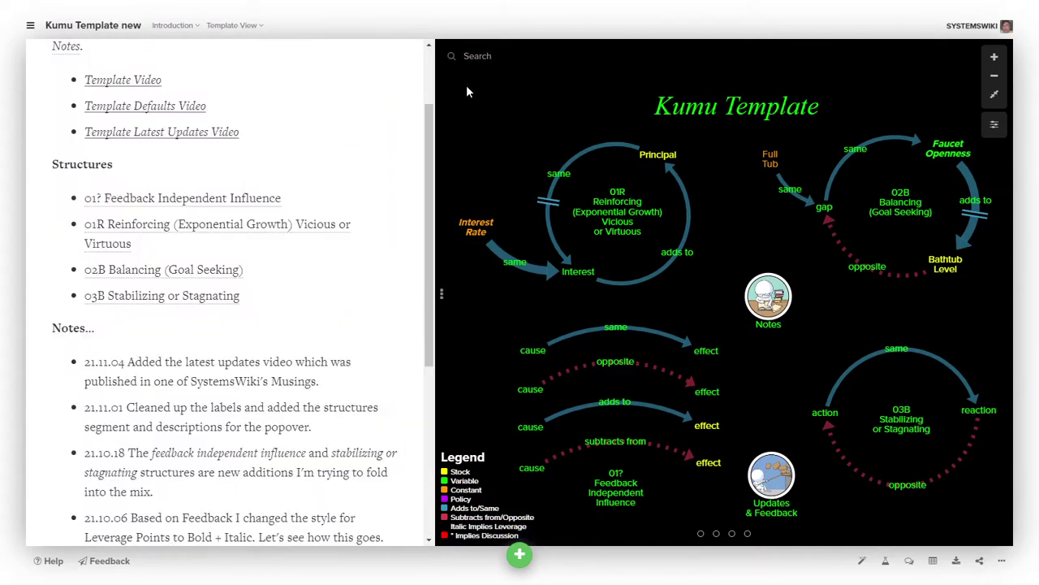
left_click_drag(450, 66, 689, 369)
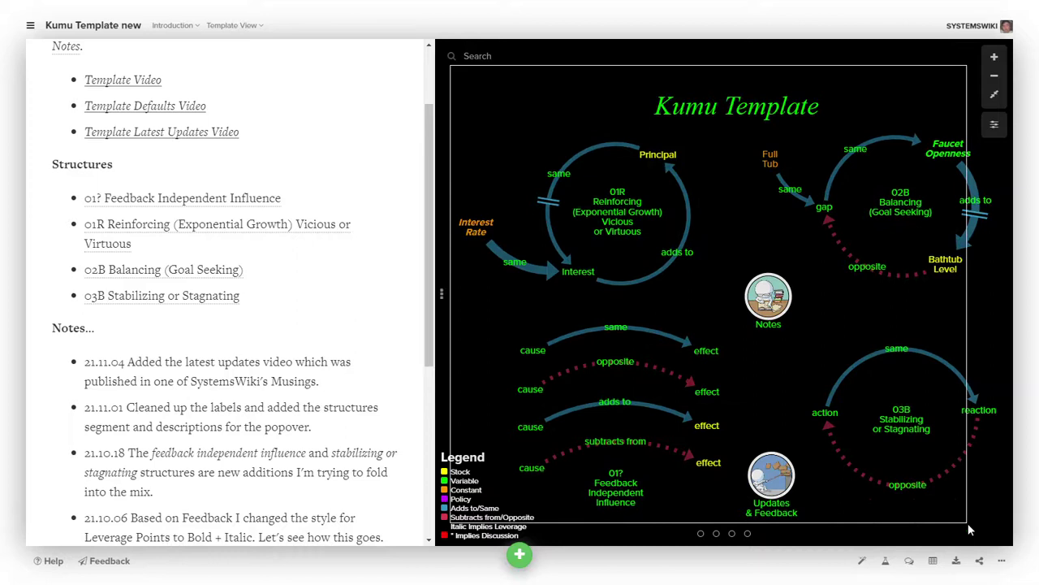
left_click_drag(969, 529, 1005, 541)
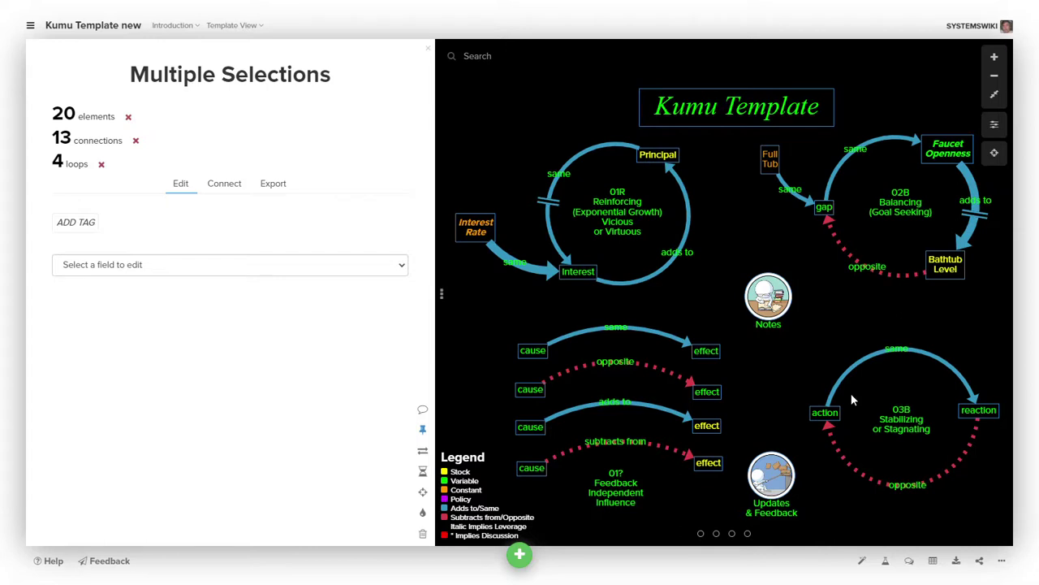
key("Delete")
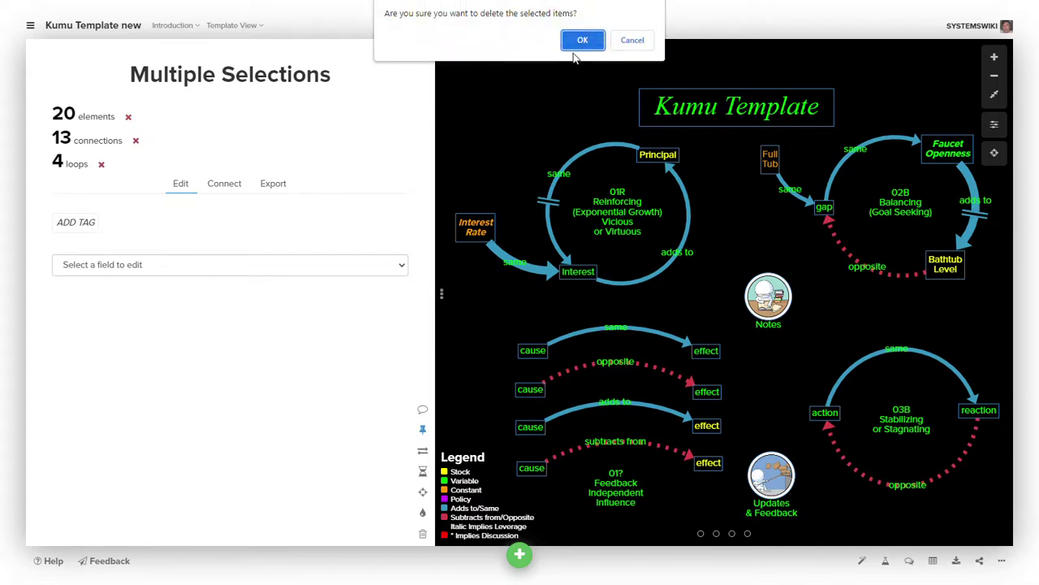
left_click(583, 41)
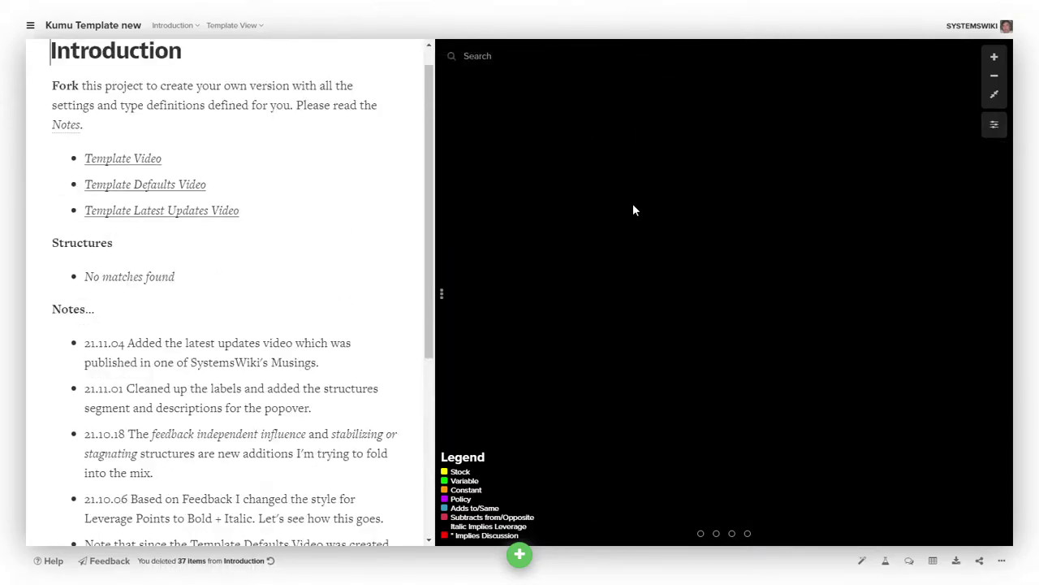
Permanently destroy the 31 elements, 22 connections and 4 loops in the project trash.
left_click(30, 25)
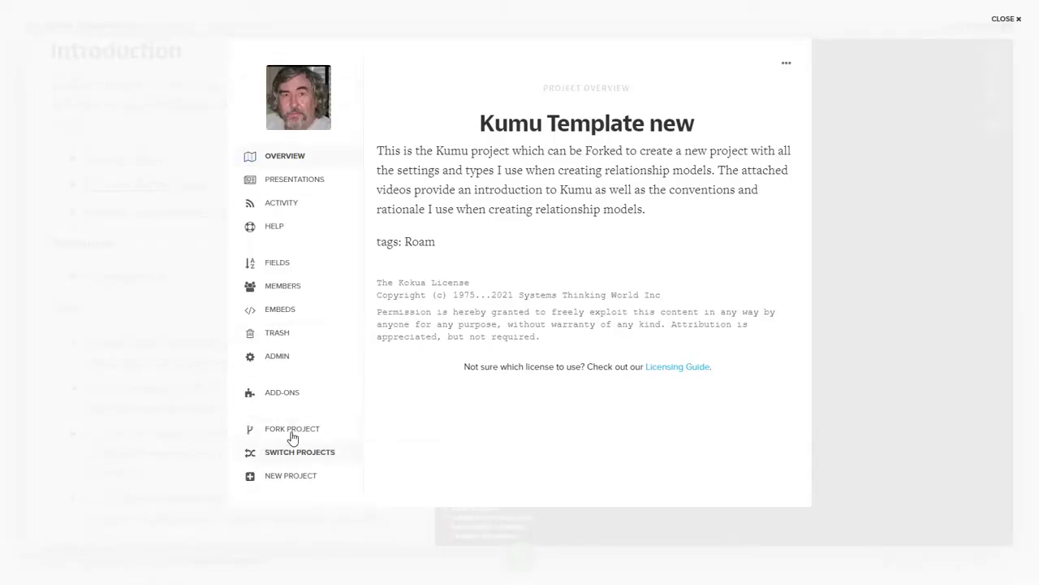
left_click(278, 335)
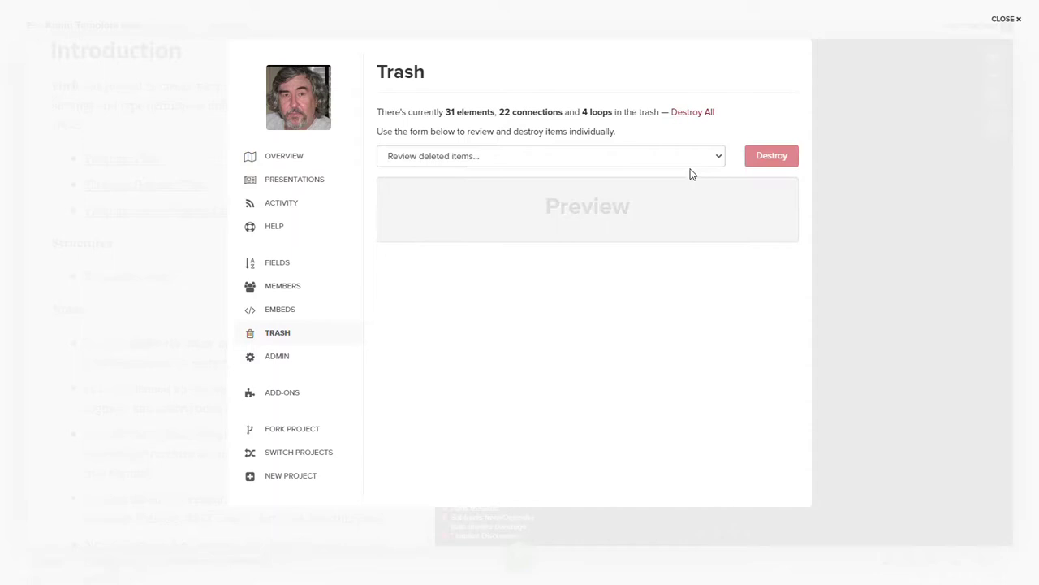
left_click(712, 156)
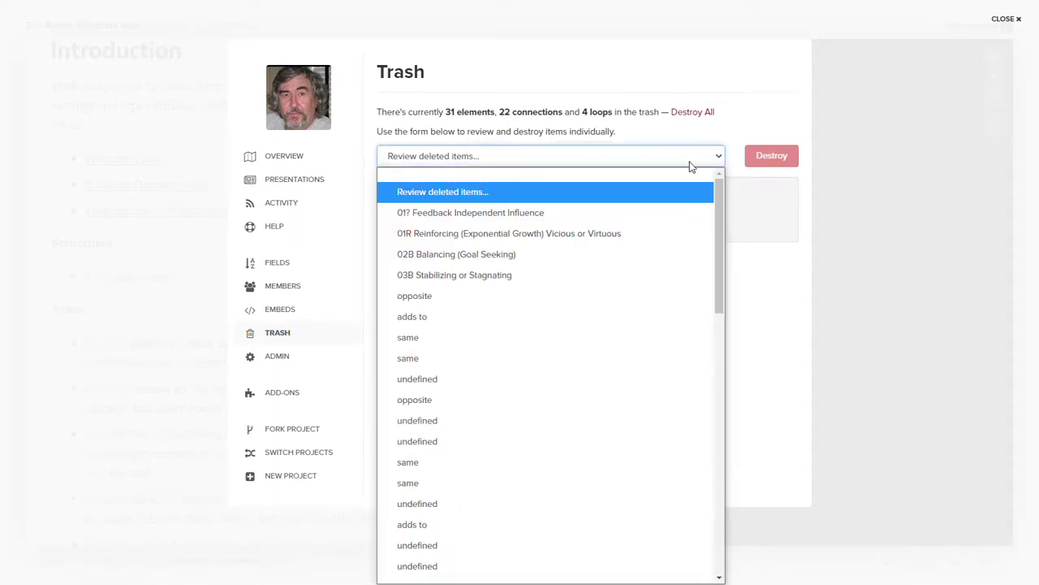
left_click(692, 113)
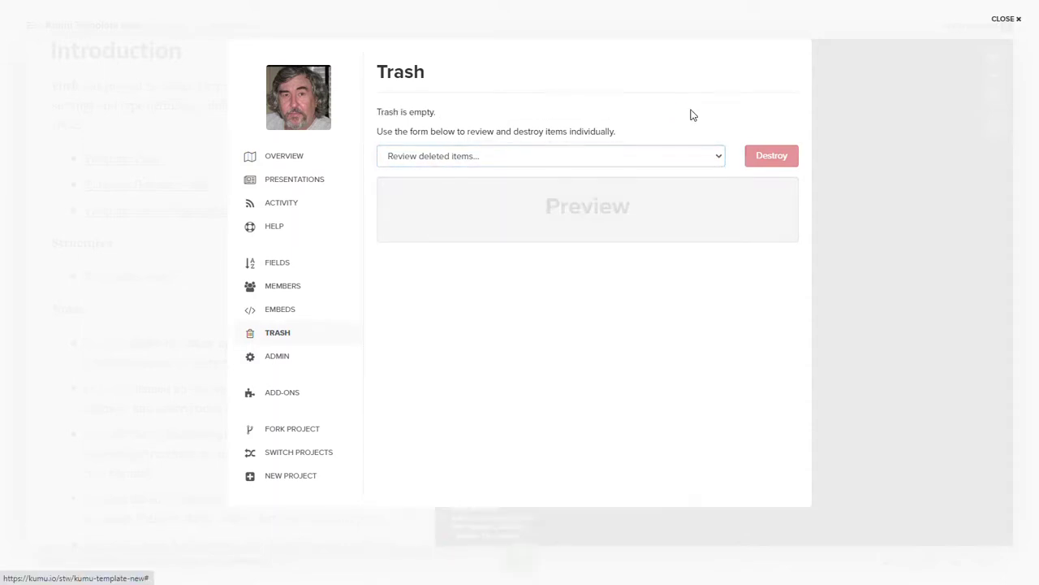
left_click(892, 128)
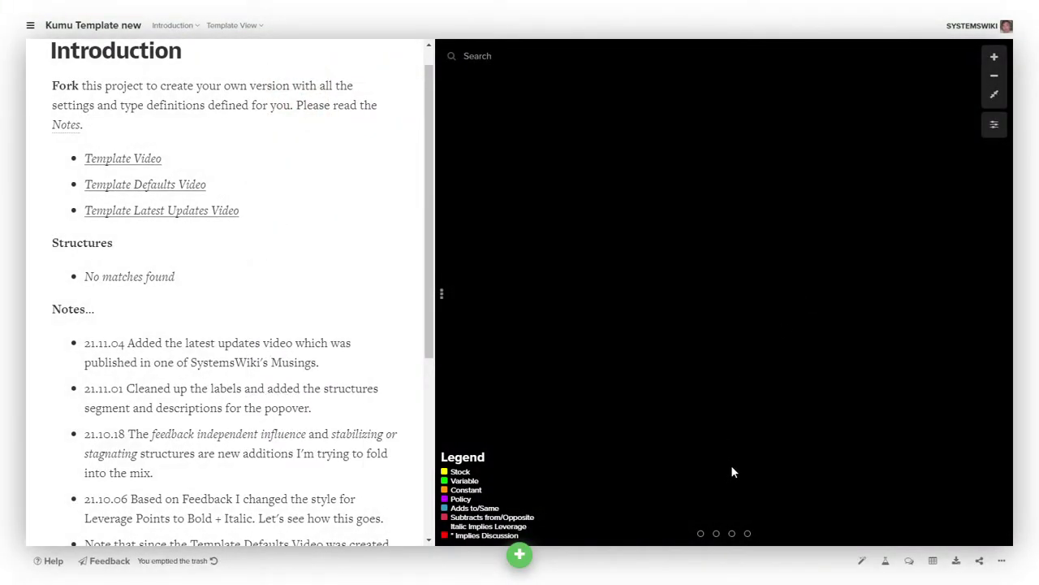